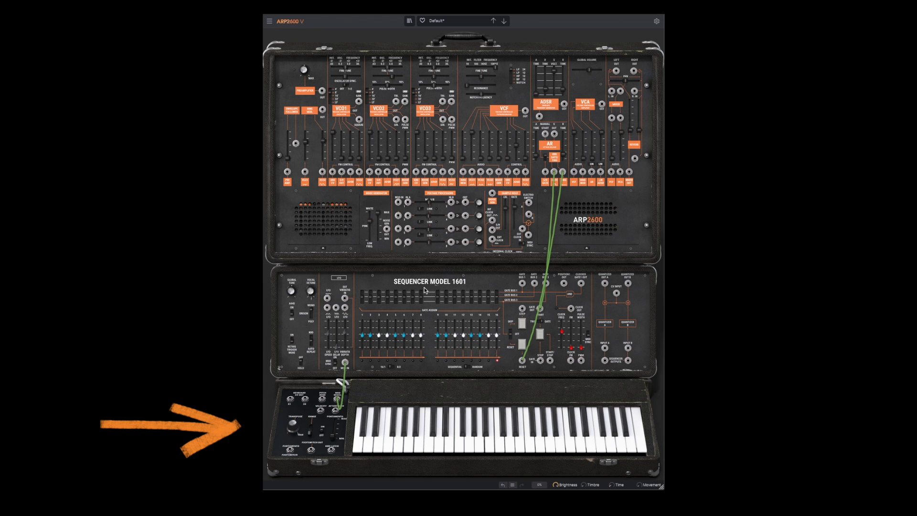
Turn the Model 1601 sequencer on and bring up the main menu.
left_click(541, 334)
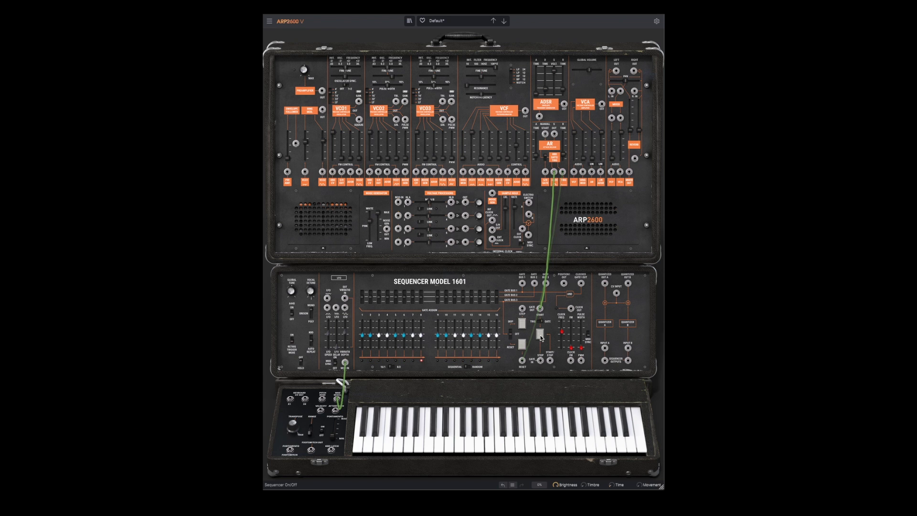
left_click(269, 22)
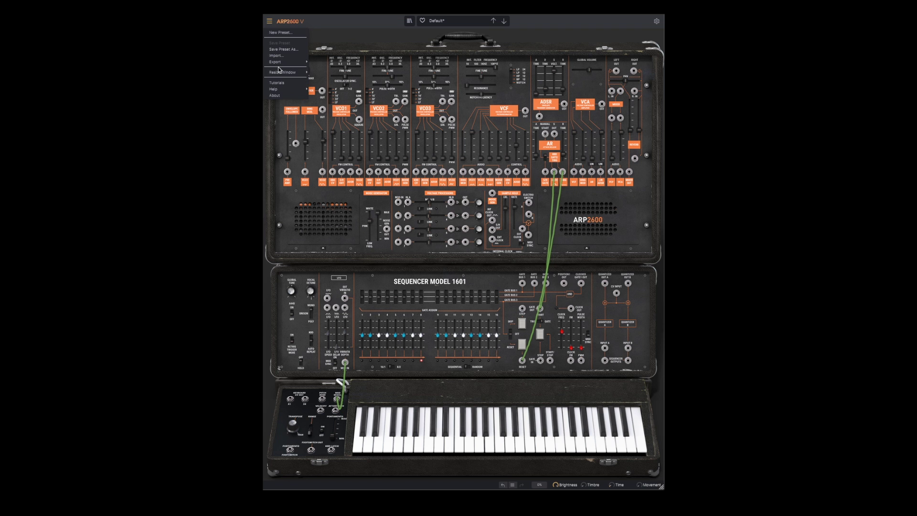
Resize the plugin window larger and expose the Chorus/Delay effects panel under the left speaker grille.
mouse_move(284, 72)
left_click(326, 106)
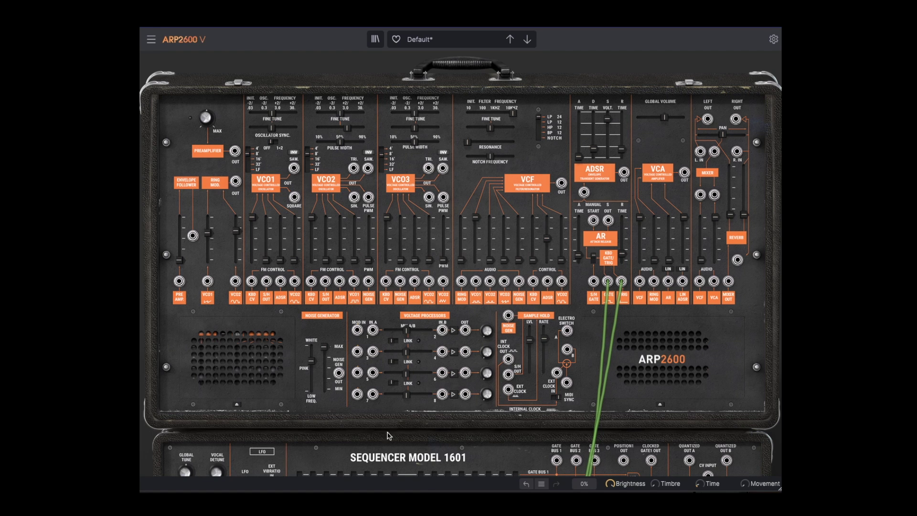
left_click(237, 405)
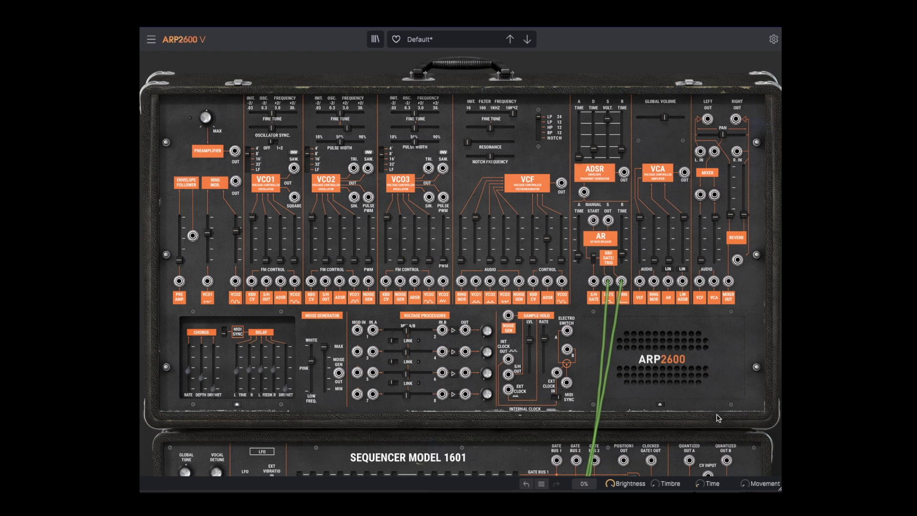
Open the frequency tracking panel, then close it again so its two green cables disappear.
left_click(660, 405)
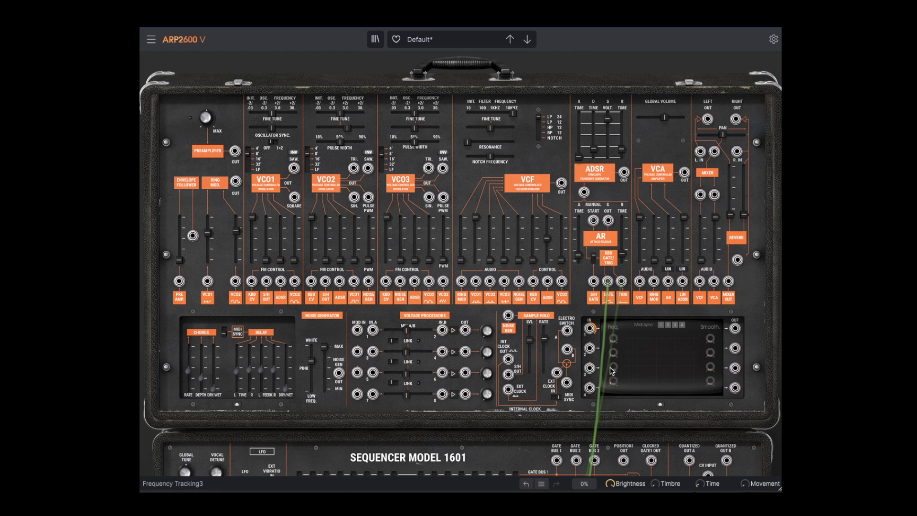
mouse_move(613, 354)
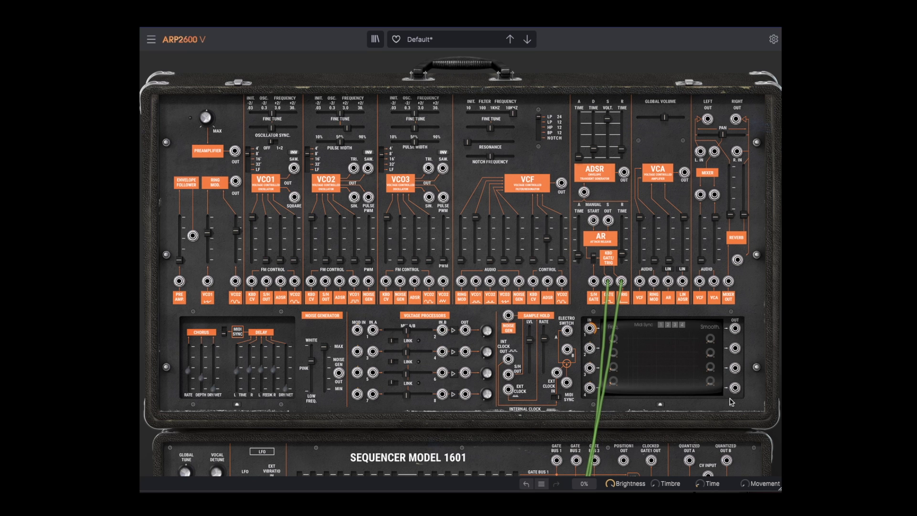
left_click(660, 404)
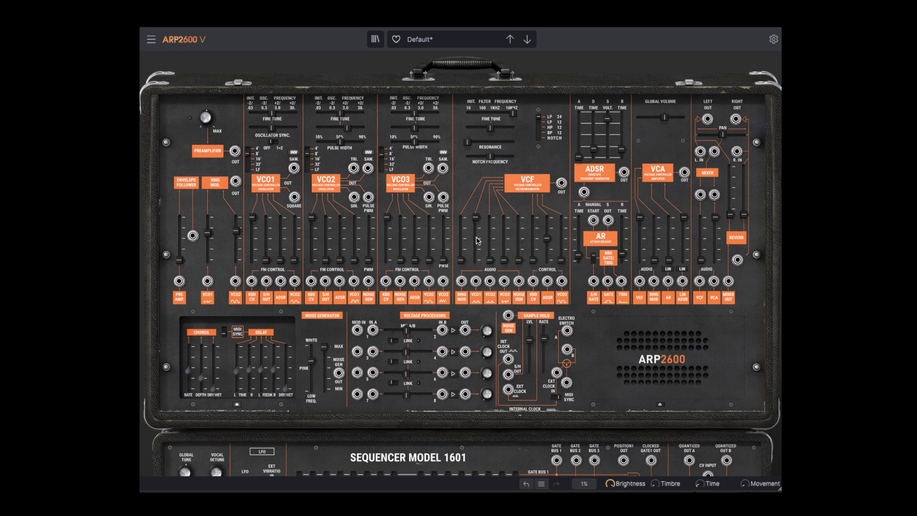
Set VCF Audio In2 to 0.62, raise In3, tweak VCO2 pulse width, detune VCO3 +4.15%, drop VCO1 an octave.
mouse_move(476, 220)
left_mouse_down()
mouse_move(477, 260)
mouse_move(485, 264)
mouse_move(492, 222)
left_mouse_up()
mouse_move(340, 143)
left_mouse_down()
mouse_move(329, 142)
mouse_move(351, 143)
mouse_move(324, 142)
mouse_move(357, 143)
mouse_move(327, 142)
left_mouse_up()
mouse_move(489, 217)
left_mouse_down()
mouse_move(490, 260)
mouse_move(504, 260)
mouse_move(505, 227)
left_mouse_up()
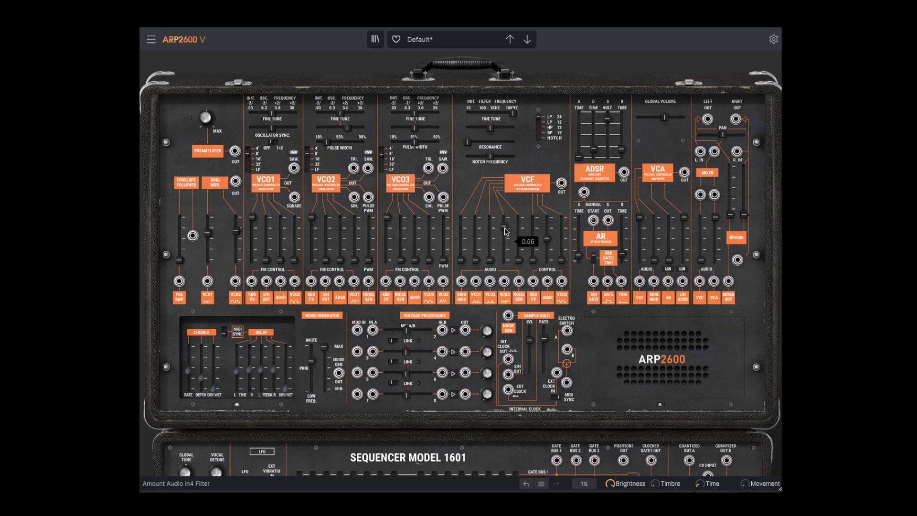
left_click_drag(489, 260, 490, 228)
left_click_drag(476, 260, 477, 233)
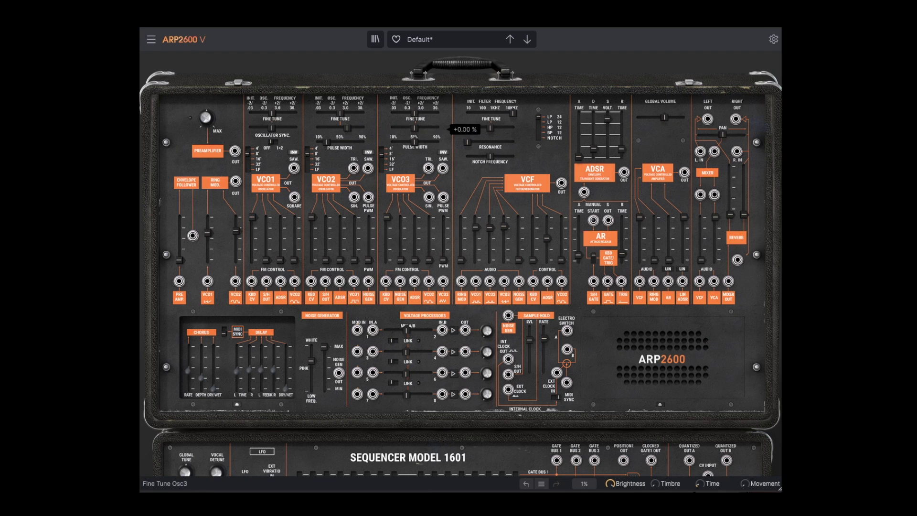
left_click_drag(414, 128, 415, 132)
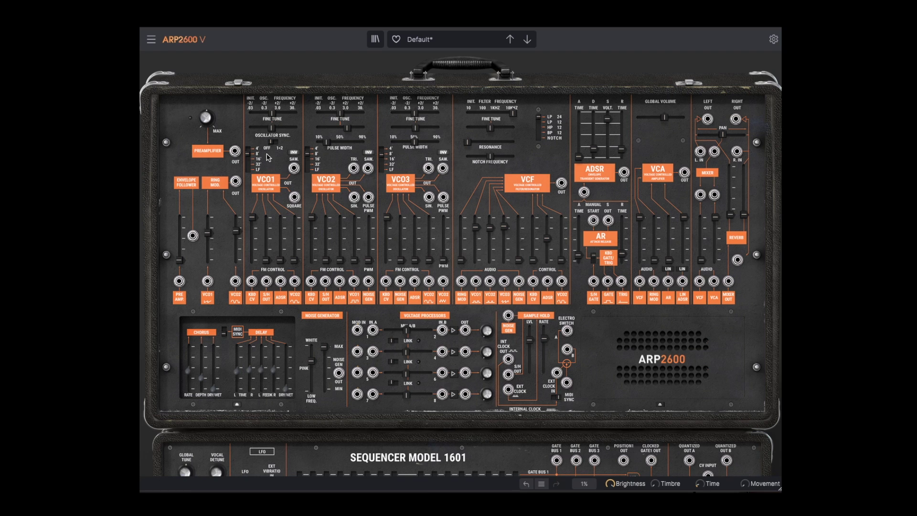
left_click_drag(248, 157, 249, 162)
Cable VCO1 and VCO2 sawtooth outputs into the VCF, moving VCO2's cable to the VCO1 input.
left_click_drag(294, 168, 475, 283)
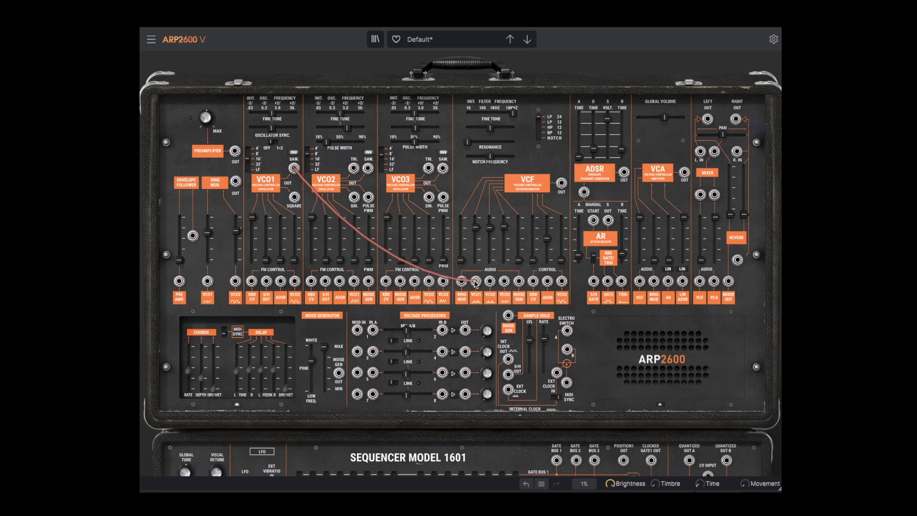
left_click_drag(368, 168, 490, 281)
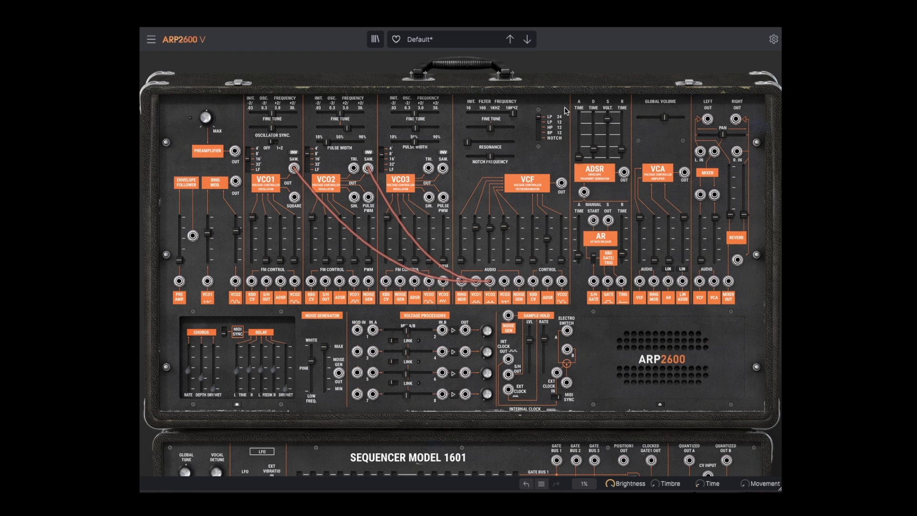
left_click_drag(490, 281, 463, 196)
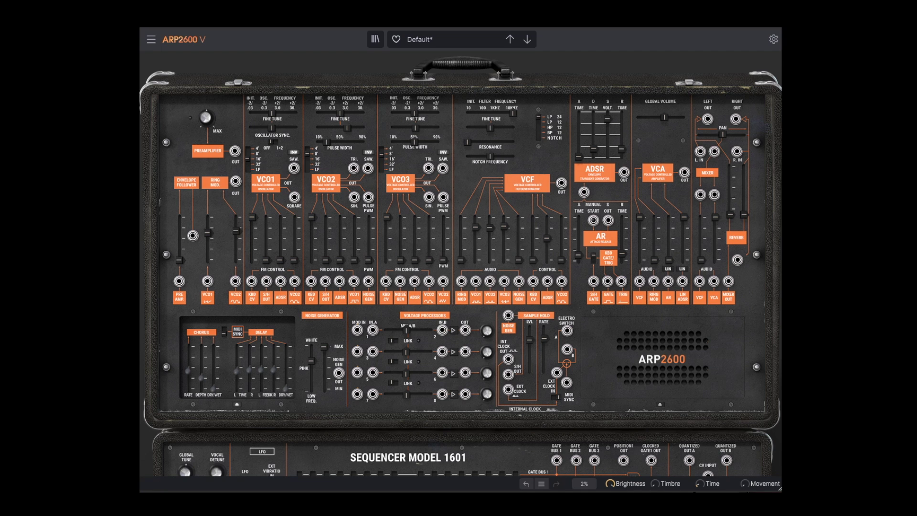
mouse_move(554, 241)
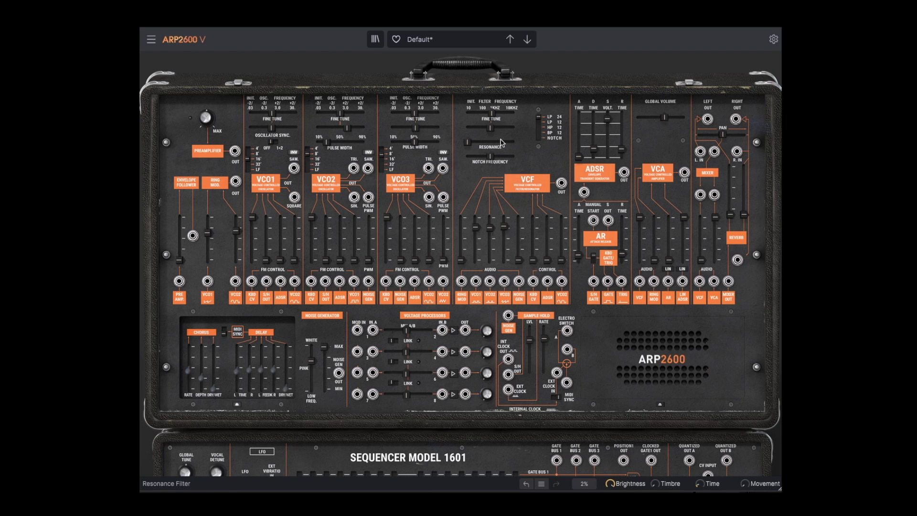
Raise the filter cutoff to 2456 Hz and fine tune up, then settle cutoff at 804 Hz.
mouse_move(493, 114)
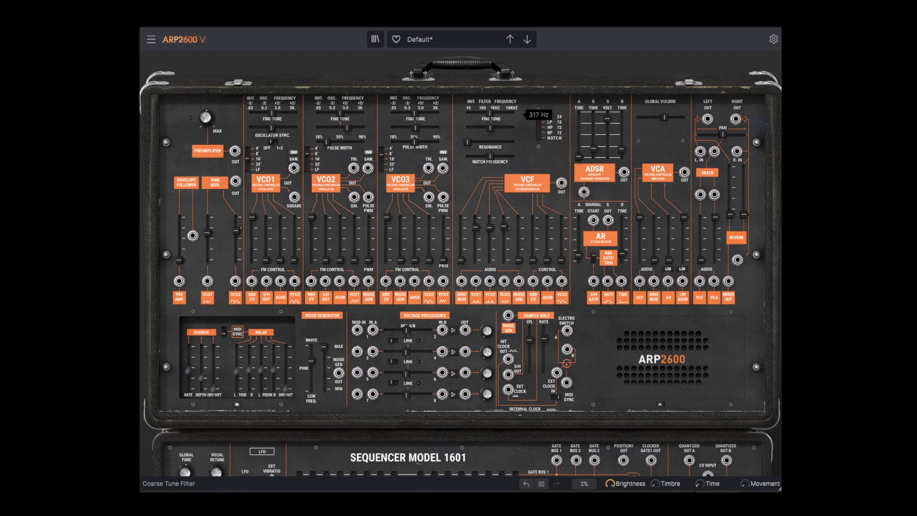
left_click_drag(490, 114, 510, 117)
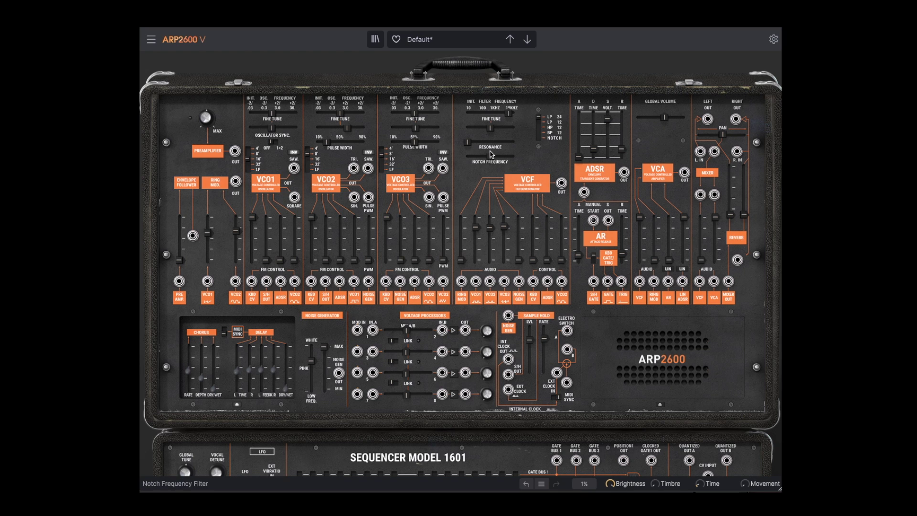
left_click_drag(468, 142, 487, 142)
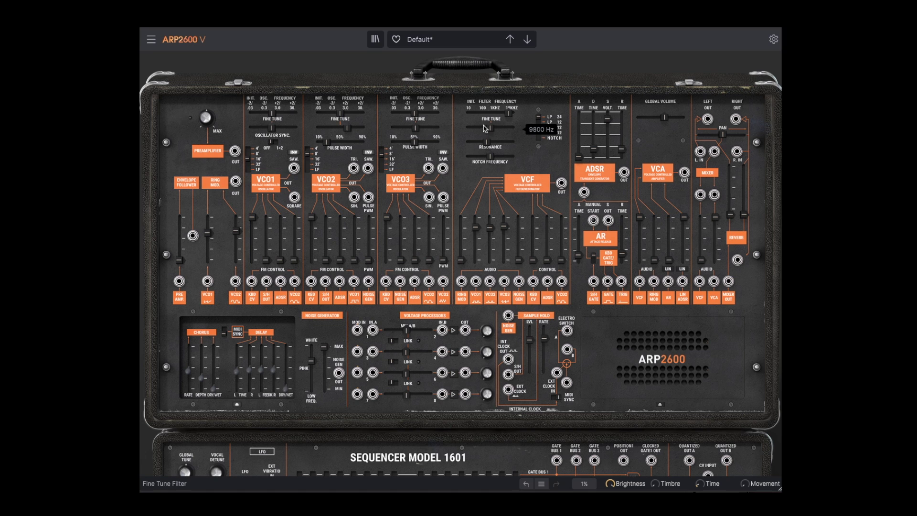
left_click_drag(509, 114, 504, 114)
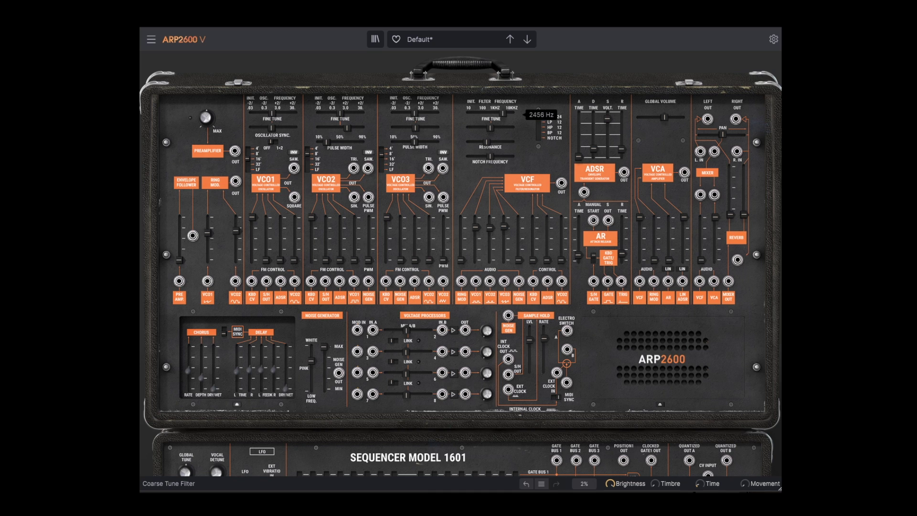
left_click_drag(503, 114, 480, 142)
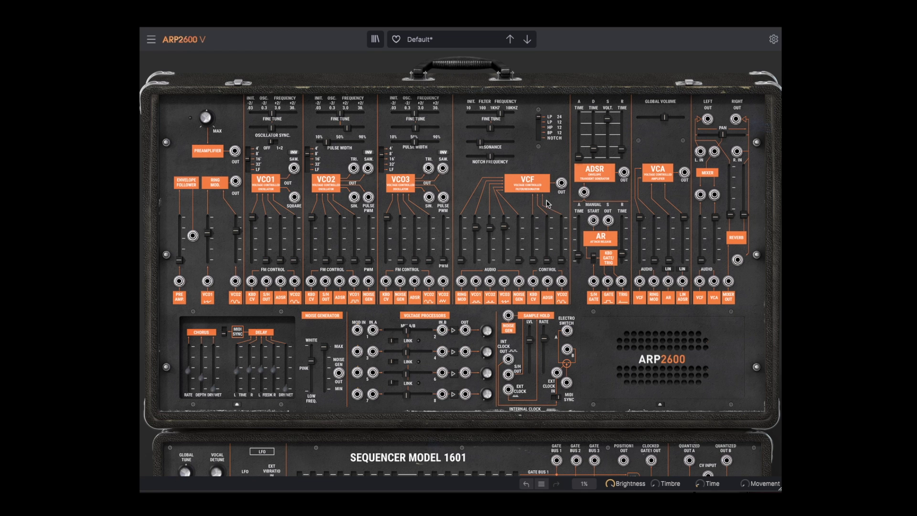
Switch the filter to Low Pass 12 dB and sweep the cutoff, ending around 286 Hz.
left_click(538, 122)
mouse_move(499, 113)
left_click_drag(500, 114, 486, 113)
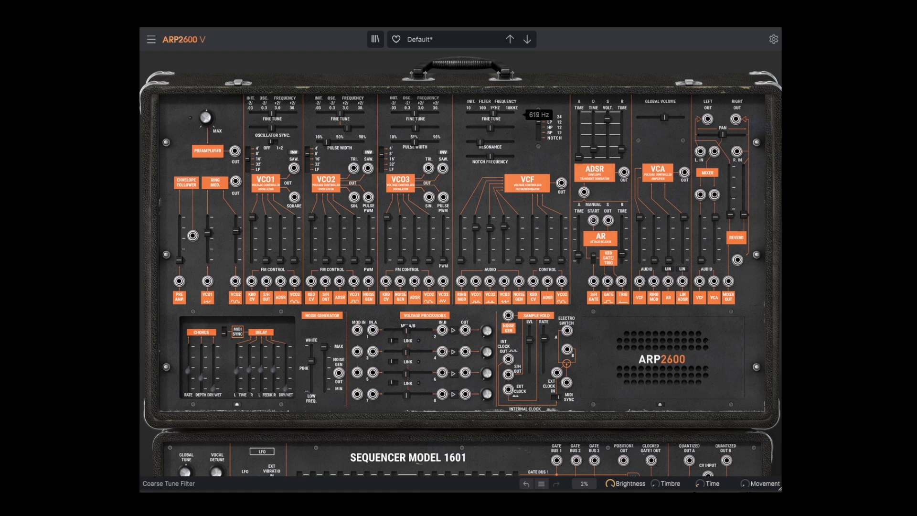
mouse_move(539, 123)
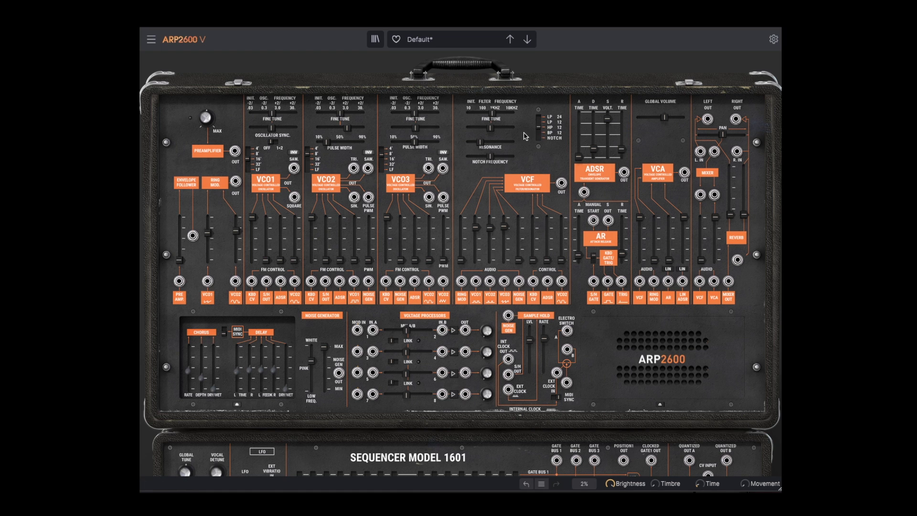
mouse_move(492, 111)
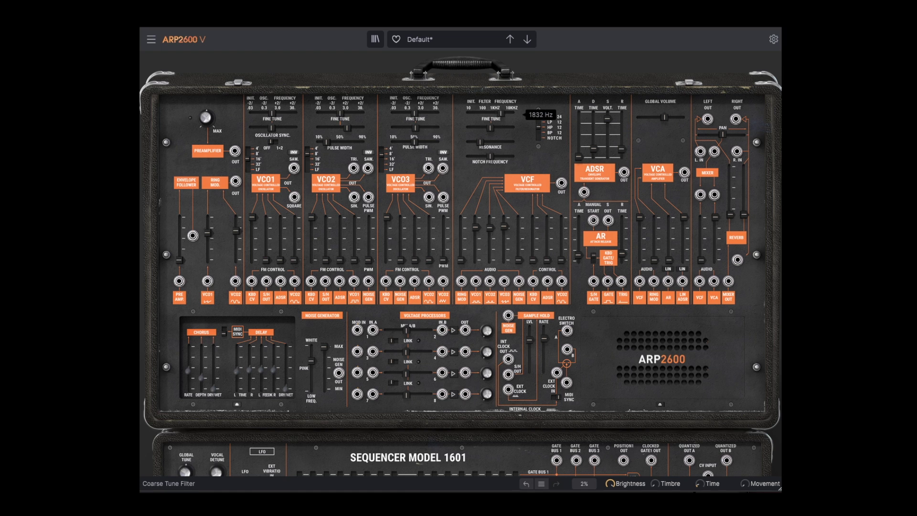
left_click_drag(501, 114, 479, 114)
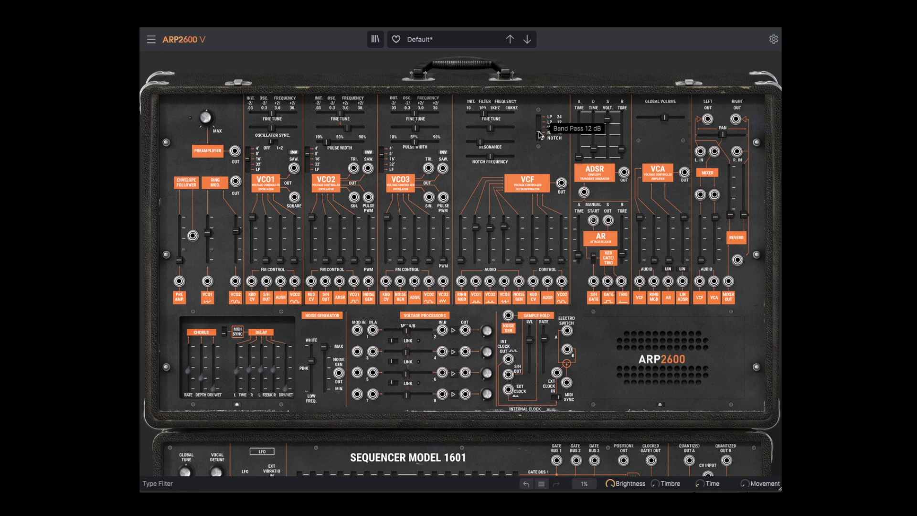
left_click_drag(481, 114, 495, 114)
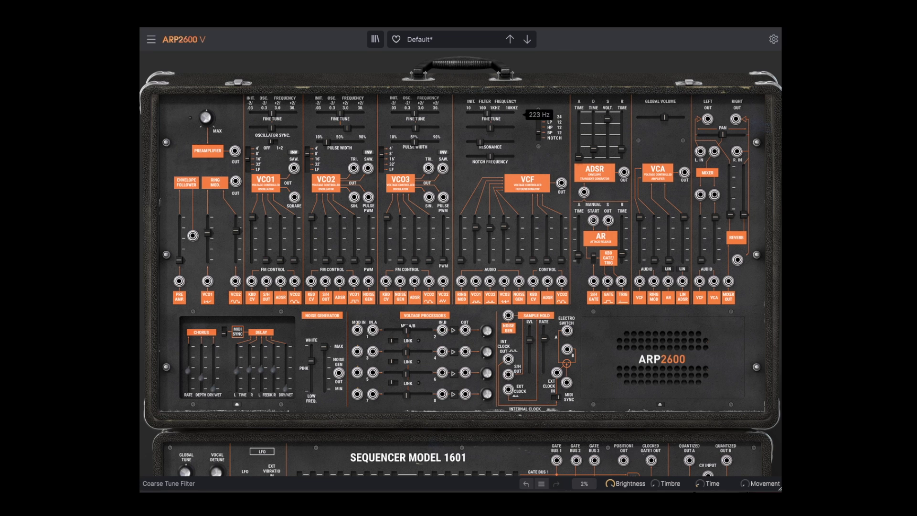
mouse_move(480, 114)
left_mouse_down()
mouse_move(481, 142)
mouse_move(490, 113)
mouse_move(501, 114)
mouse_move(490, 114)
left_mouse_up()
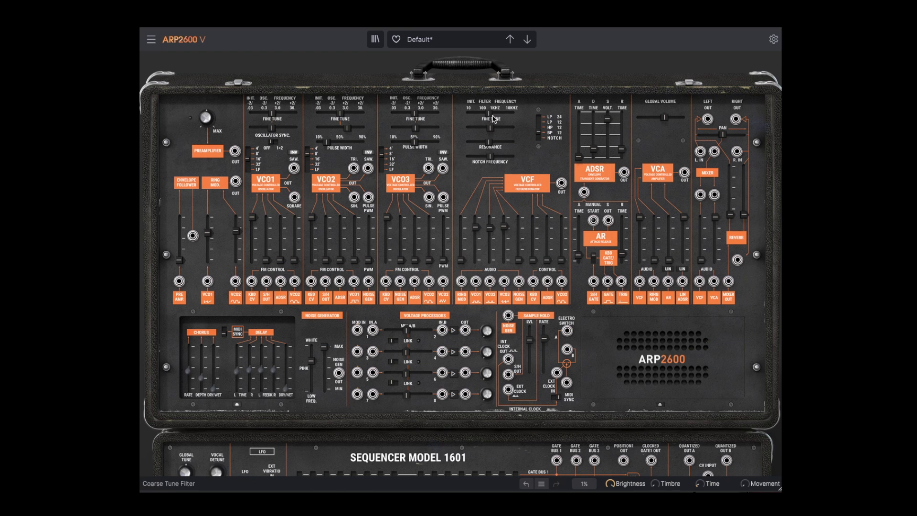
Switch to Notch 12 dB, raise notch frequency to 1.93, and drop cutoff to about 71 Hz.
left_click(540, 138)
left_click_drag(489, 156, 499, 156)
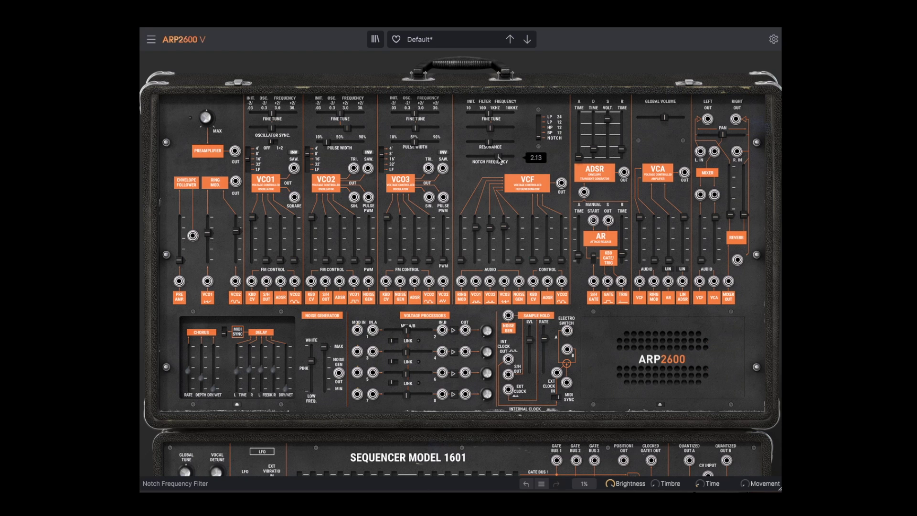
mouse_move(490, 114)
left_mouse_down()
mouse_move(474, 113)
mouse_move(498, 114)
mouse_move(483, 116)
left_mouse_up()
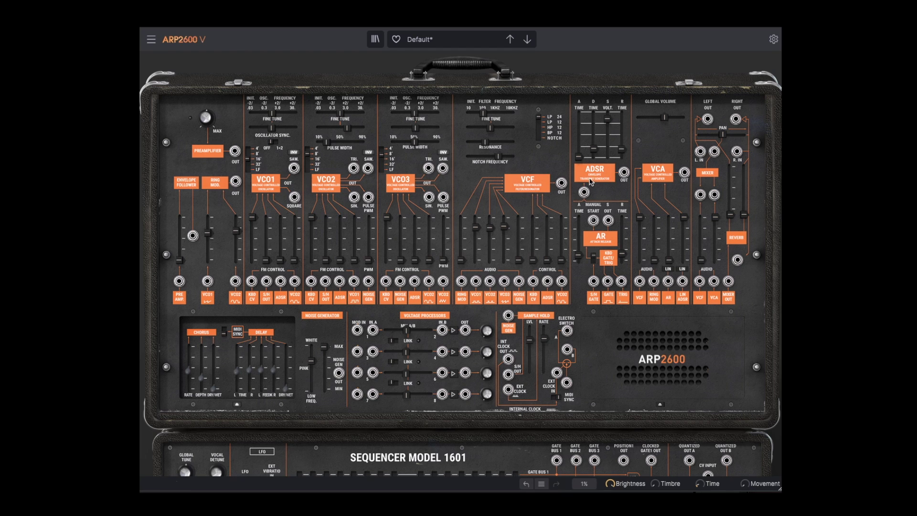
Push the VCF's rightmost FM2 amount slider up from 0.00.
mouse_move(561, 243)
left_click_drag(547, 260, 547, 237)
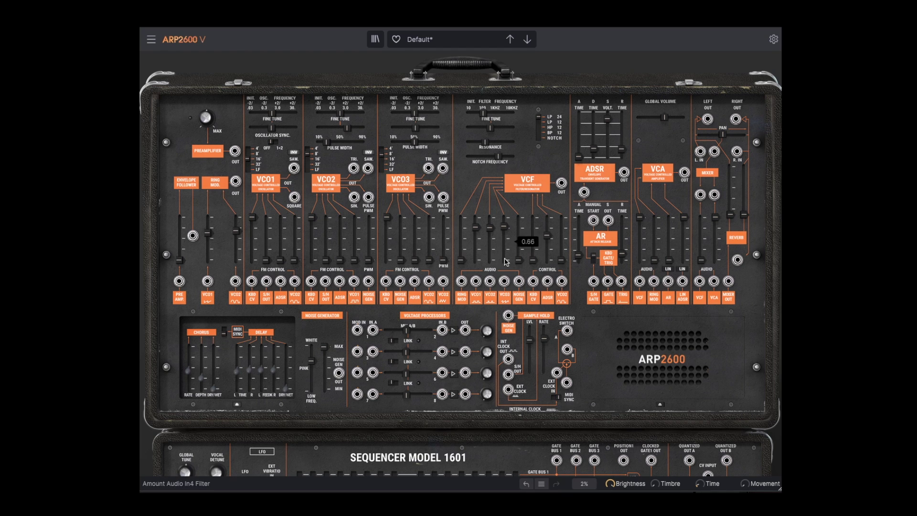
mouse_move(499, 225)
mouse_move(487, 145)
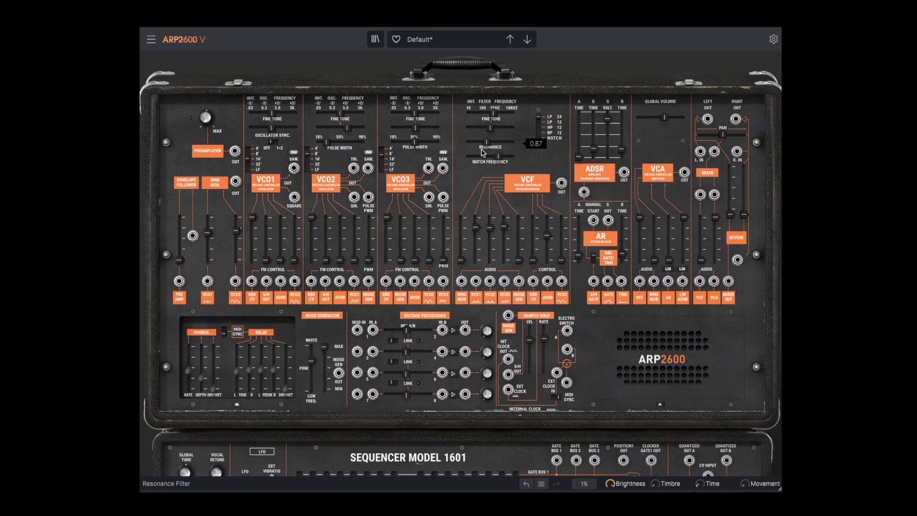
Raise the left channel reverb to 0.26 and change the chorus rate.
mouse_move(732, 218)
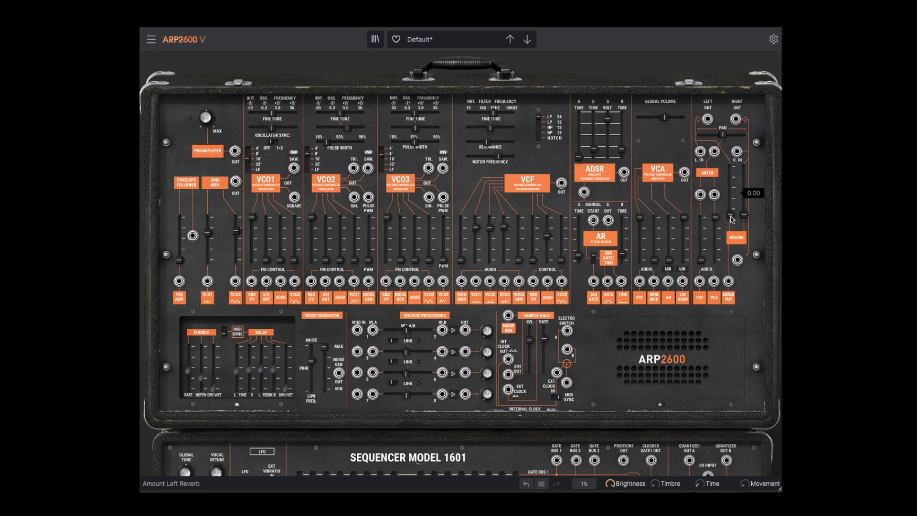
left_click_drag(731, 219, 732, 192)
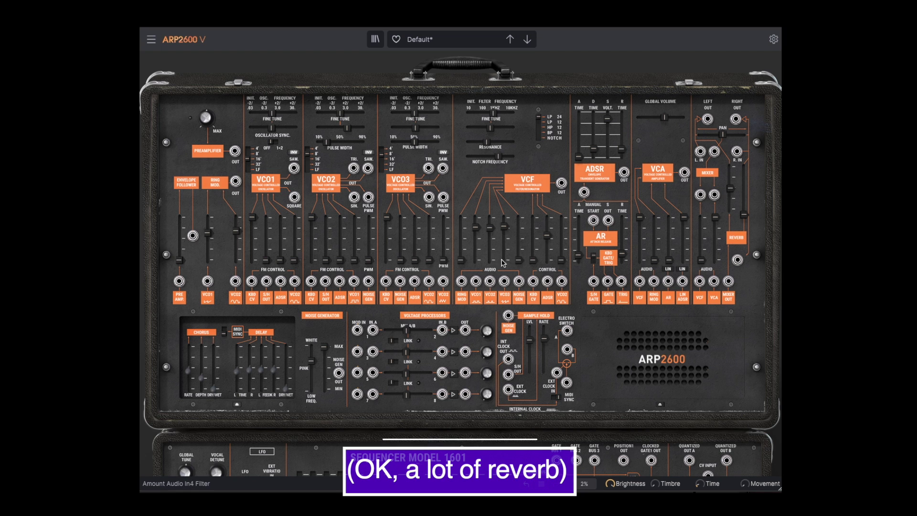
mouse_move(212, 391)
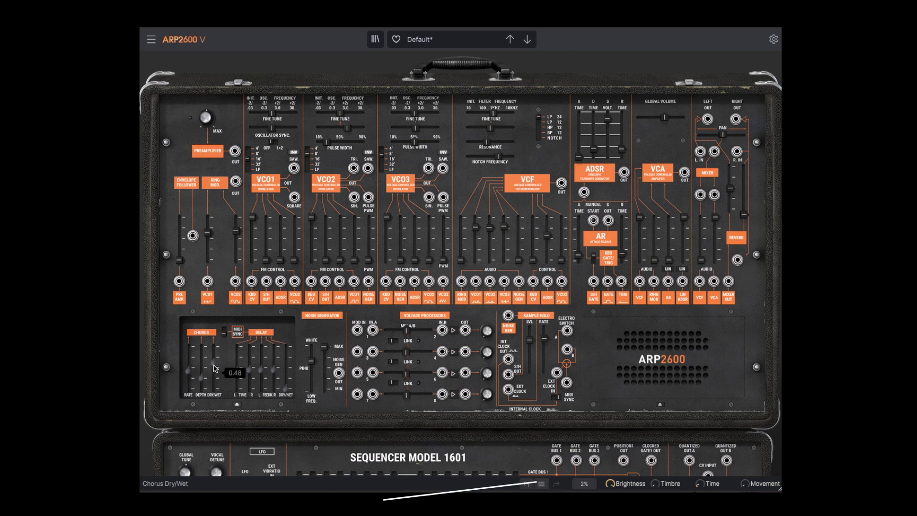
mouse_move(203, 372)
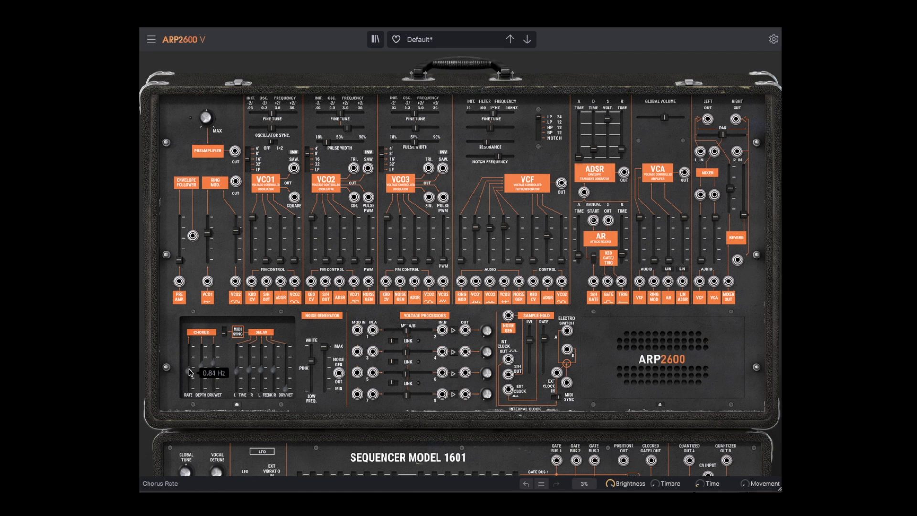
mouse_move(189, 370)
left_mouse_down()
mouse_move(188, 361)
mouse_move(188, 374)
mouse_move(201, 377)
left_mouse_up()
mouse_move(201, 365)
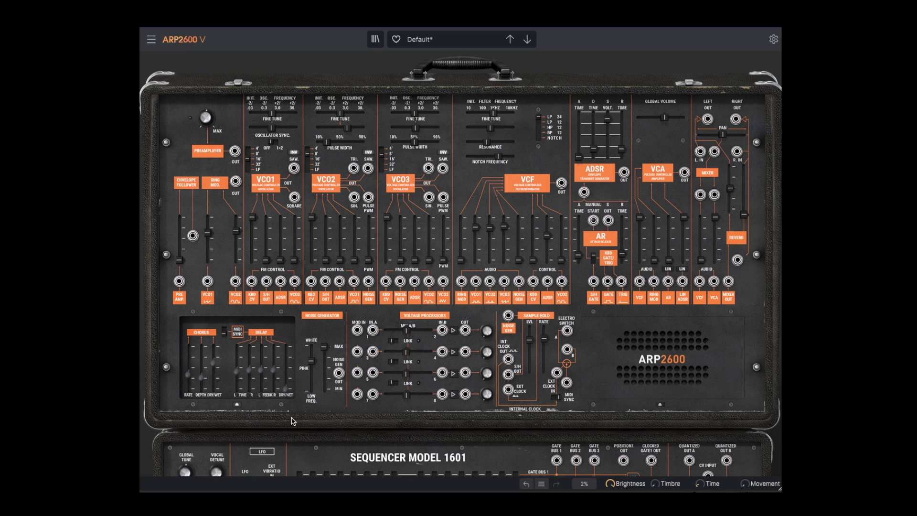
Load a Template preset and raise the filter's third audio input level.
left_click(420, 39)
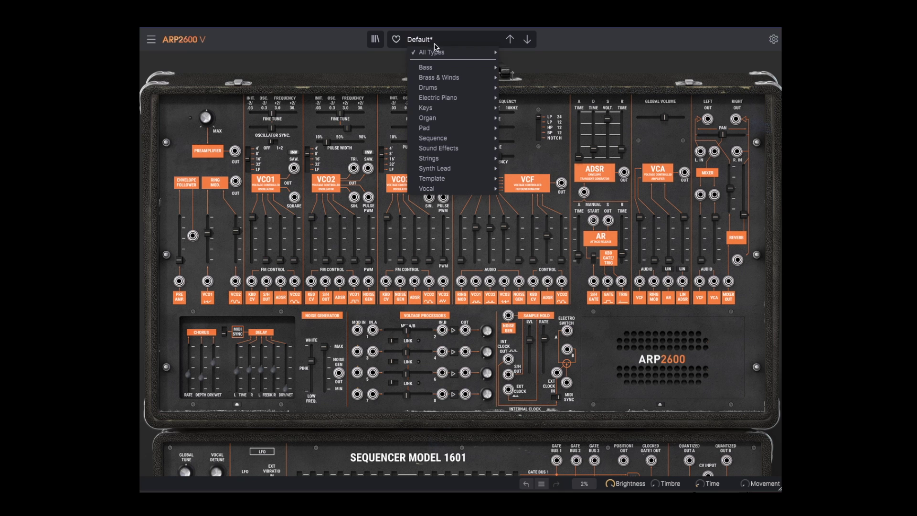
mouse_move(433, 180)
left_click(524, 233)
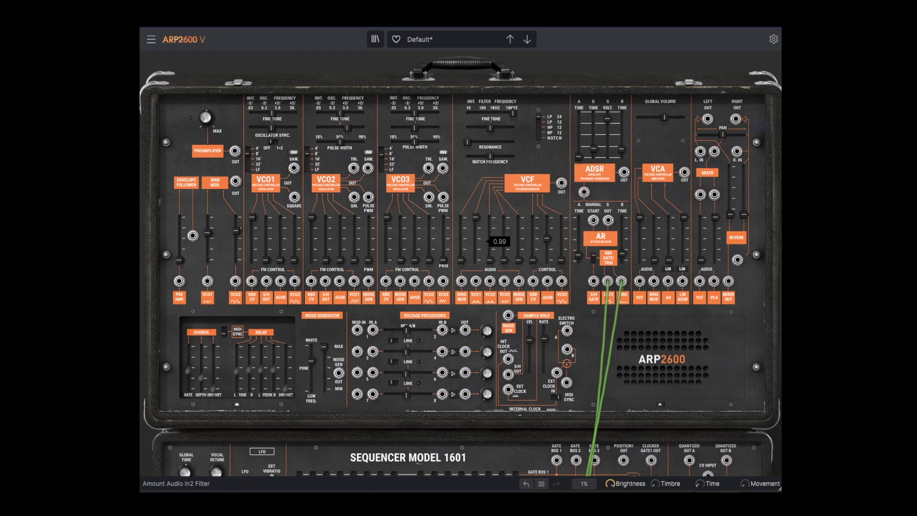
left_click_drag(490, 261, 492, 234)
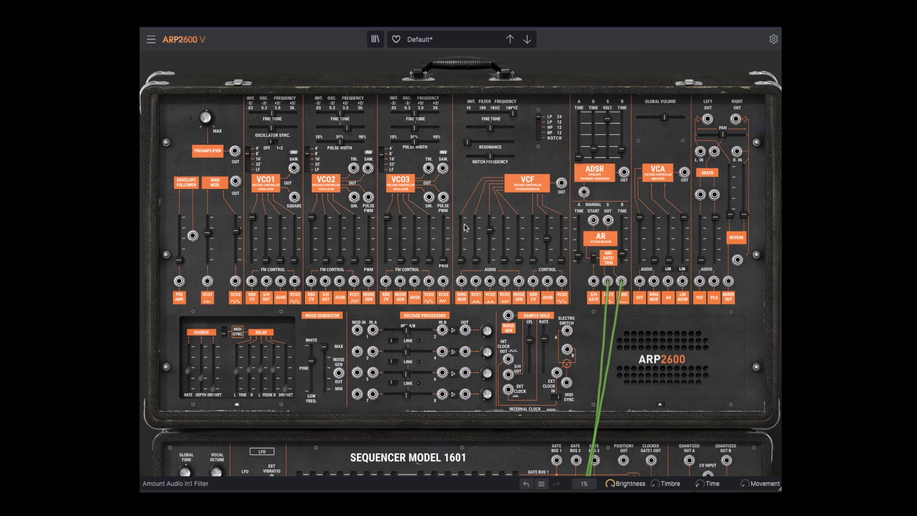
left_click_drag(369, 258, 369, 229)
Patch the LFO sine into VCO2 PWM, remove the MOD IN cable, set LFO 1.24 Hz, PWM 0.17.
scroll(300, 355, "down", 2)
scroll(300, 355, "down", 7)
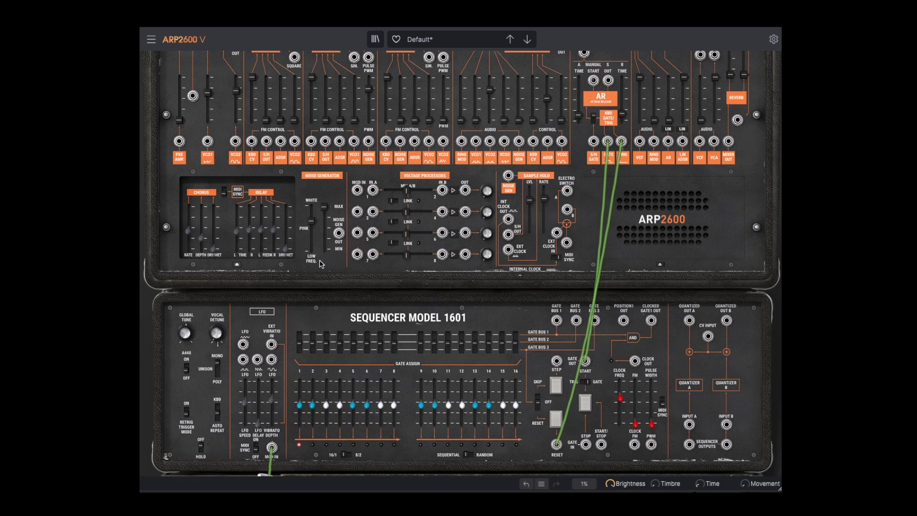
mouse_move(243, 344)
left_mouse_down()
mouse_move(276, 311)
mouse_move(369, 141)
left_mouse_up()
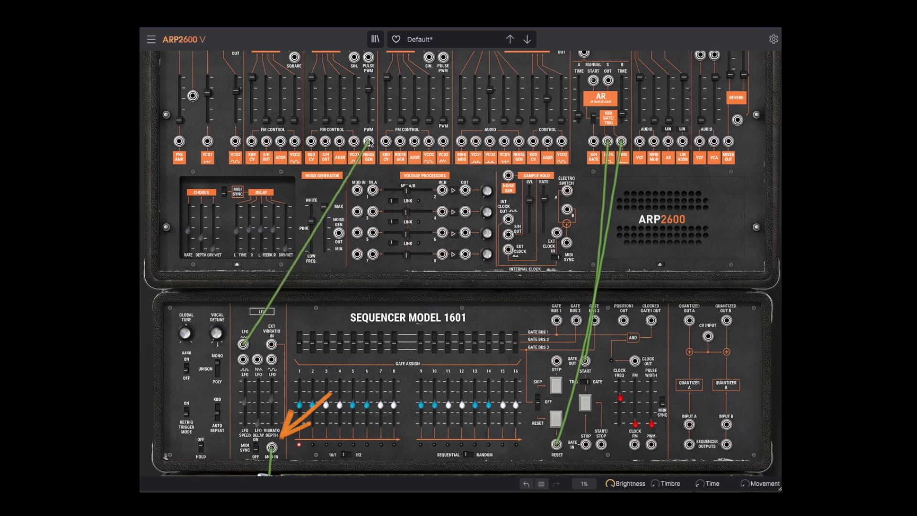
left_click_drag(271, 447, 282, 466)
left_click_drag(271, 401, 271, 420)
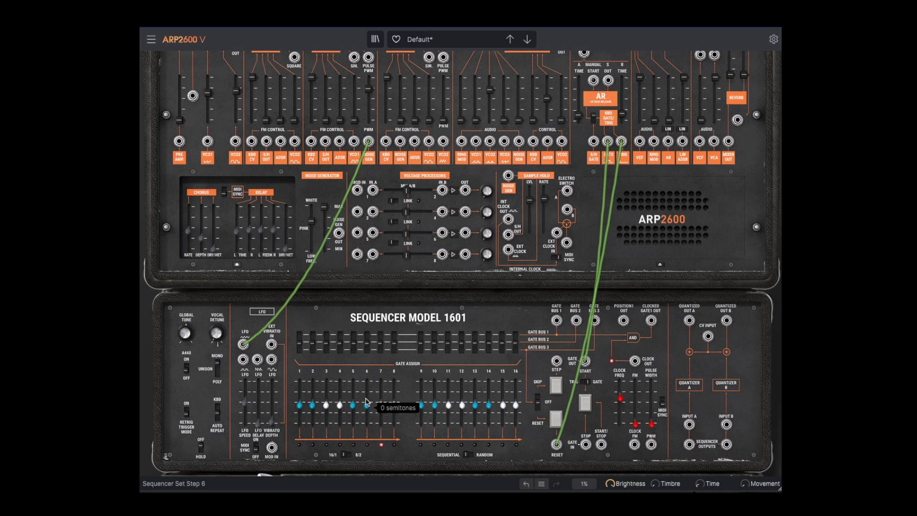
mouse_move(245, 405)
left_click_drag(244, 405, 245, 417)
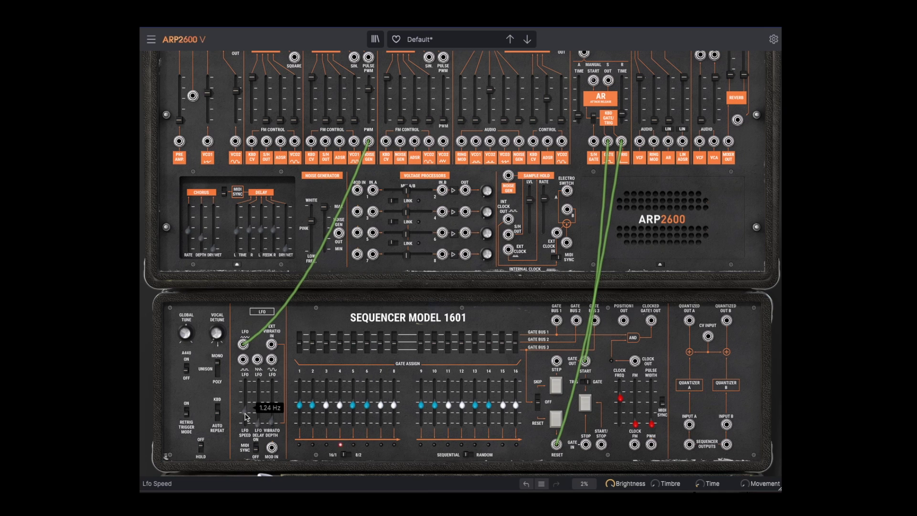
left_click_drag(368, 91, 369, 104)
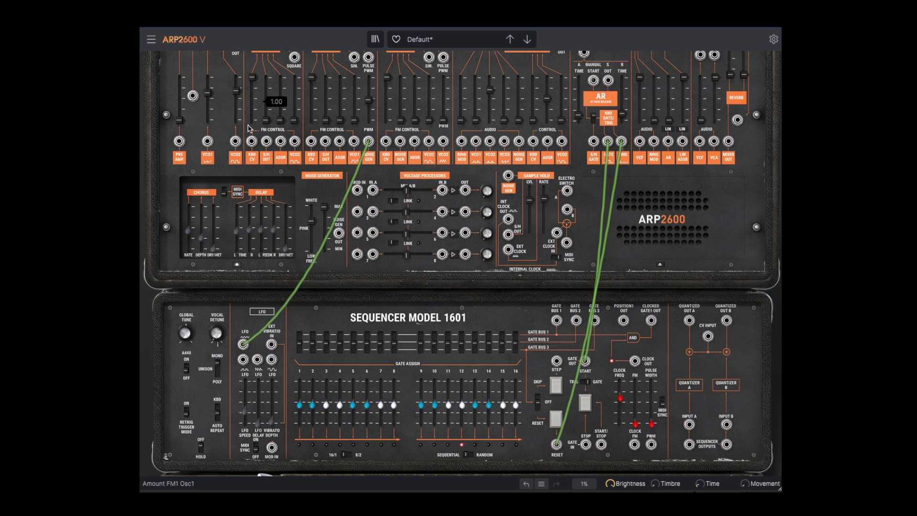
Adjust the filter's VCO2 audio input level and slightly lower VCO1's FM modulation amount.
left_click_drag(476, 119, 476, 100)
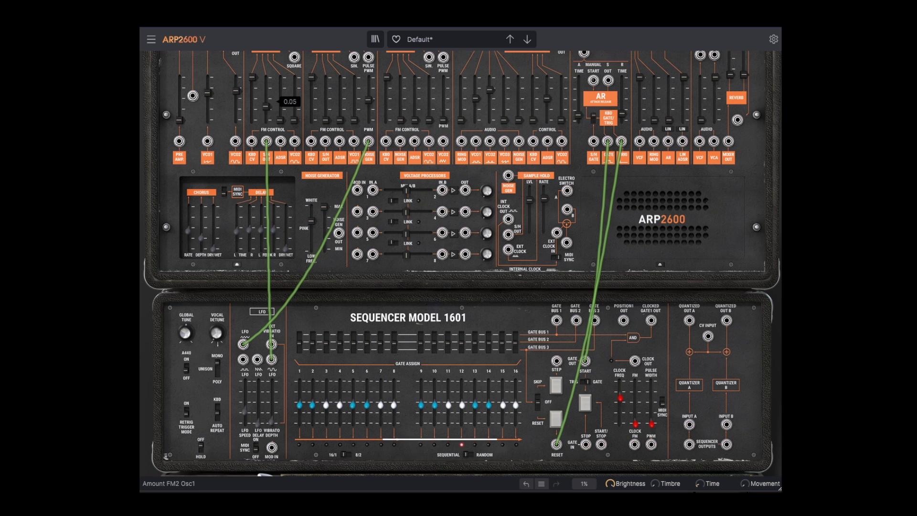
scroll(488, 201, "up", 3)
left_click_drag(489, 189, 488, 202)
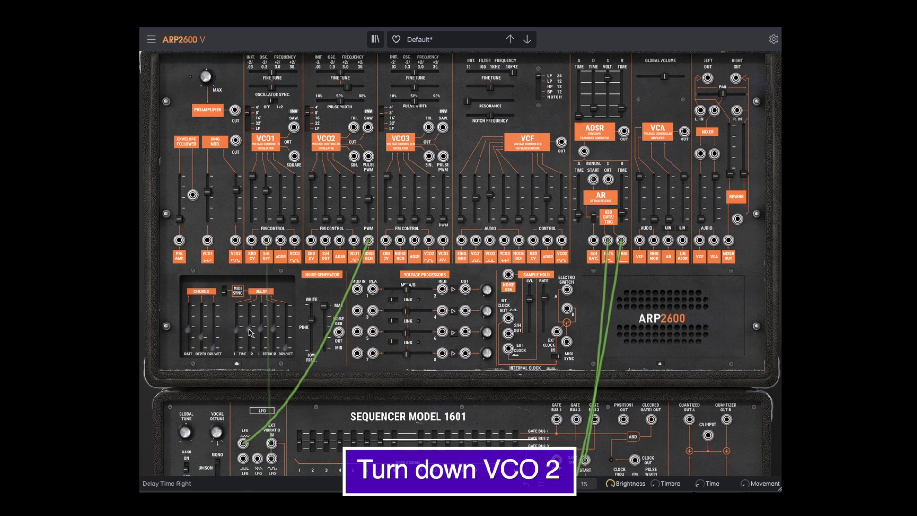
scroll(268, 86, "down", 3)
left_click_drag(266, 86, 266, 91)
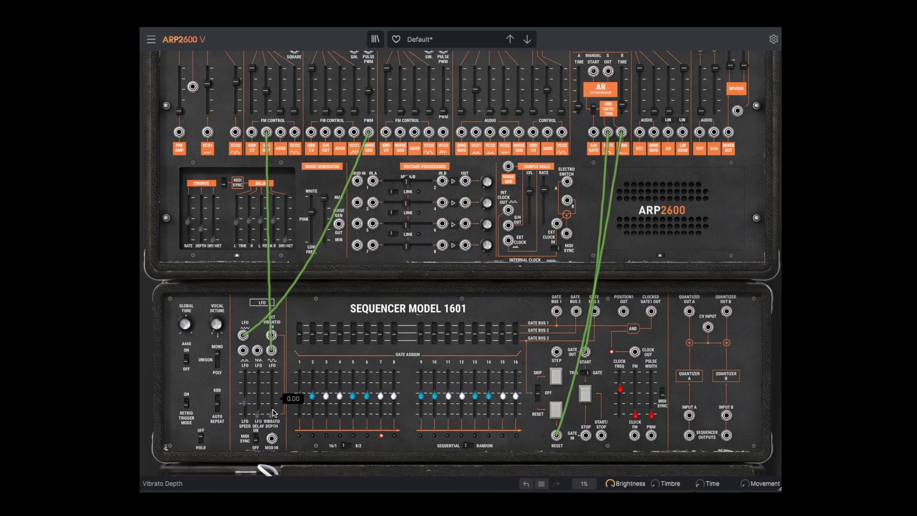
Raise Vibrato Depth to 0.35 and push the LFO Speed high.
mouse_move(272, 413)
left_mouse_down()
mouse_move(270, 387)
mouse_move(271, 418)
left_mouse_up()
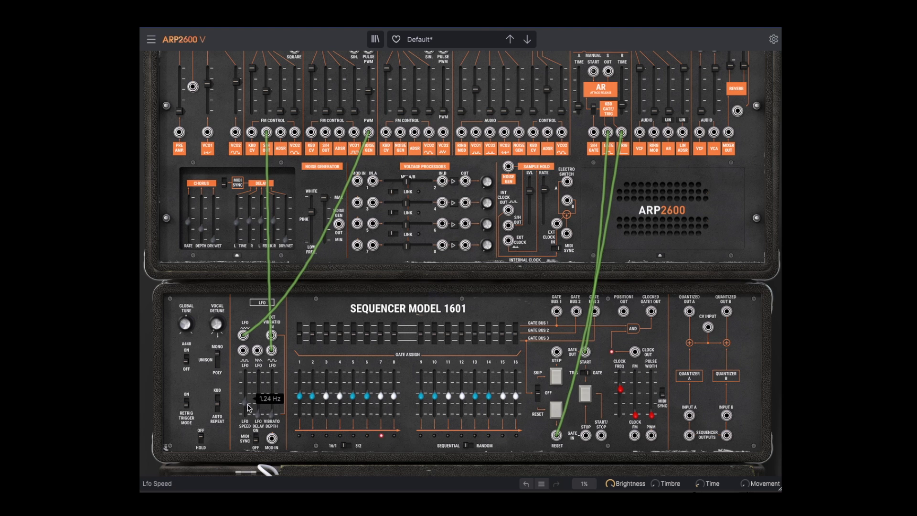
left_click_drag(248, 407, 248, 404)
left_click_drag(244, 395, 244, 390)
left_click_drag(244, 390, 244, 391)
left_click_drag(244, 381, 246, 382)
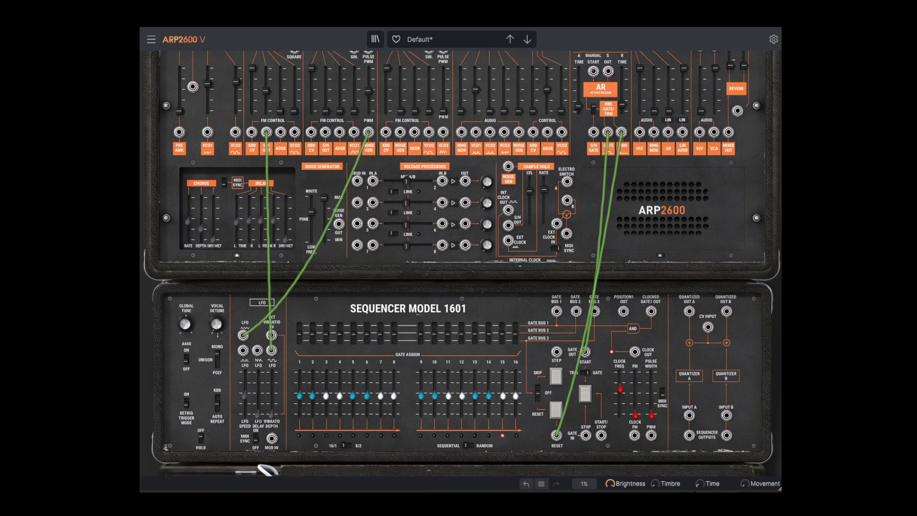
scroll(416, 127, "up", 5)
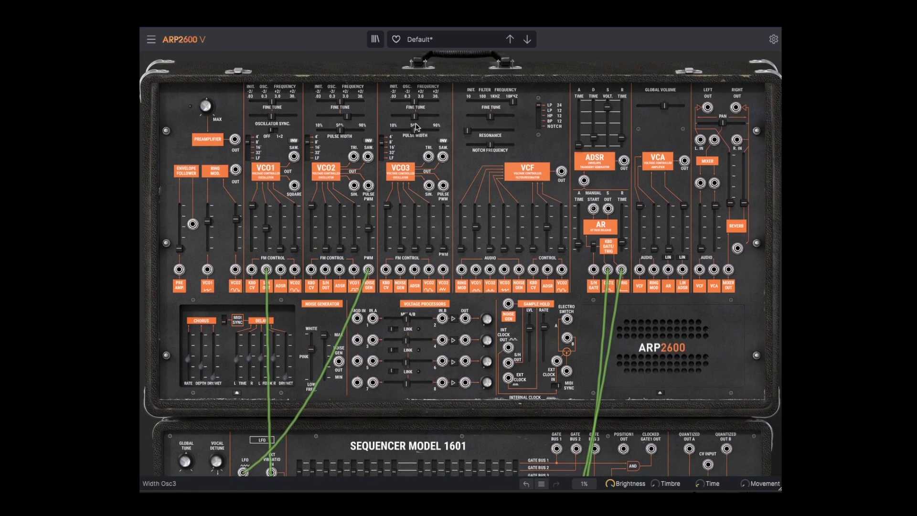
Patch VCO2's sine output into VCO1's FM input.
scroll(416, 127, "up", 1)
left_click_drag(266, 281, 309, 316)
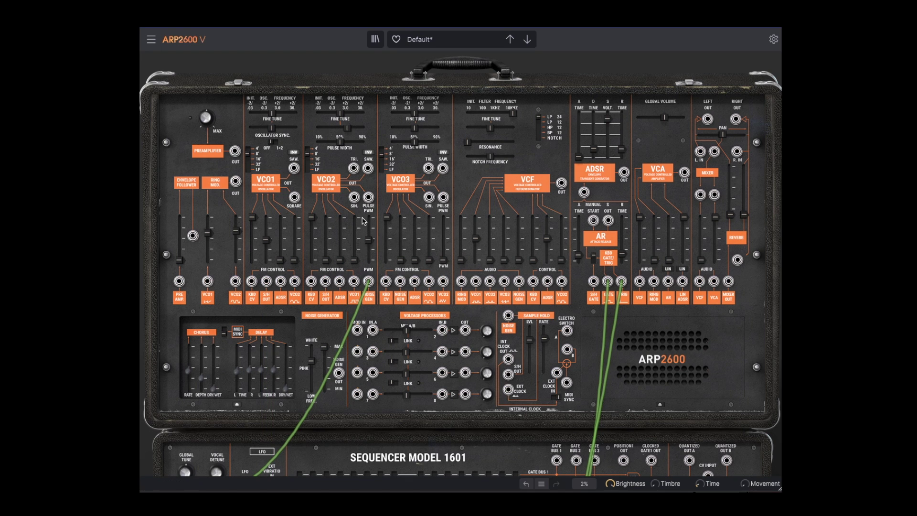
left_click_drag(353, 196, 295, 281)
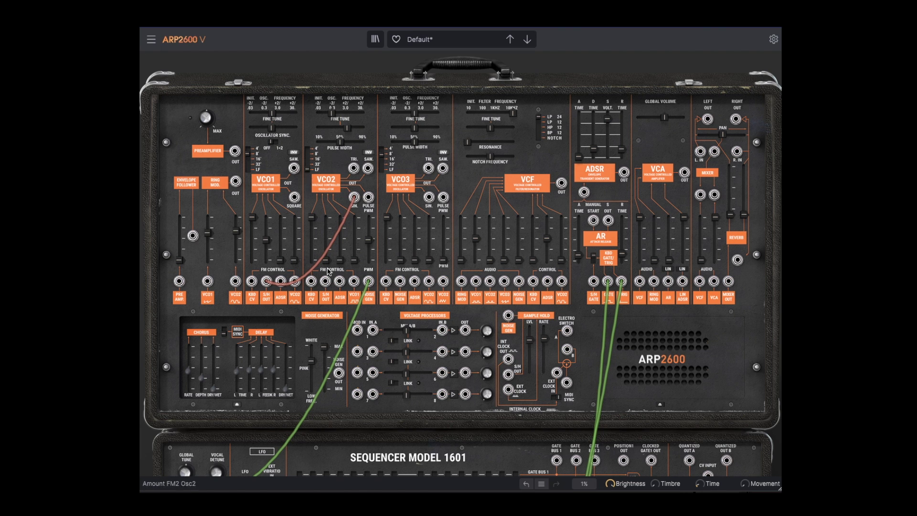
left_click_drag(294, 281, 328, 278)
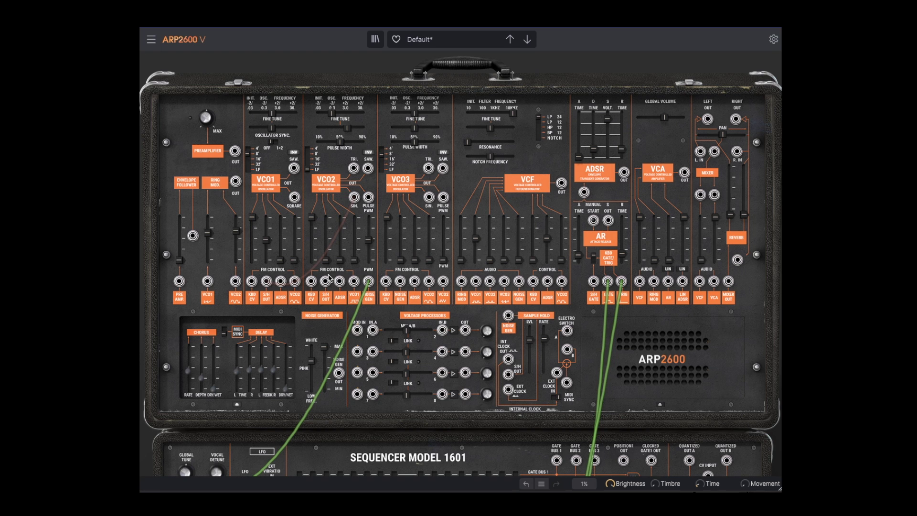
key("ctrl+z")
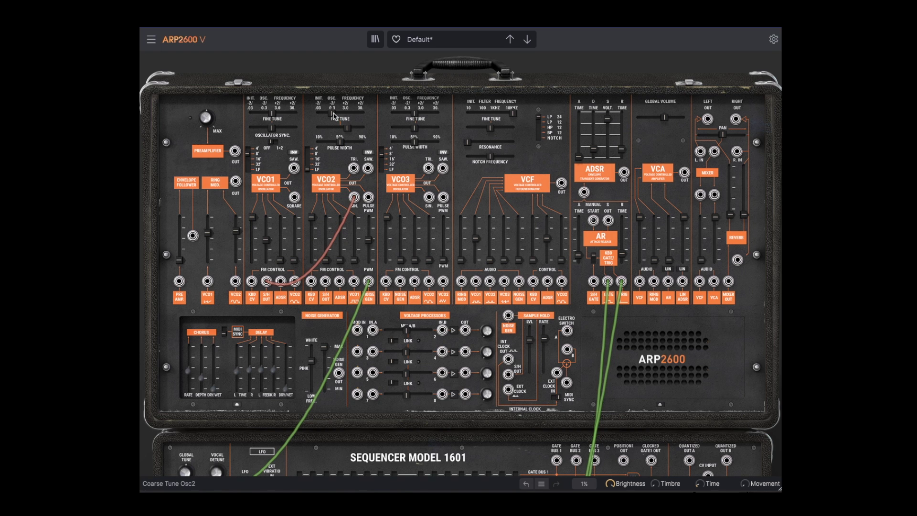
Switch VCO2's range to Tuned and set its coarse tune to +4 semitones.
left_click_drag(334, 116, 345, 114)
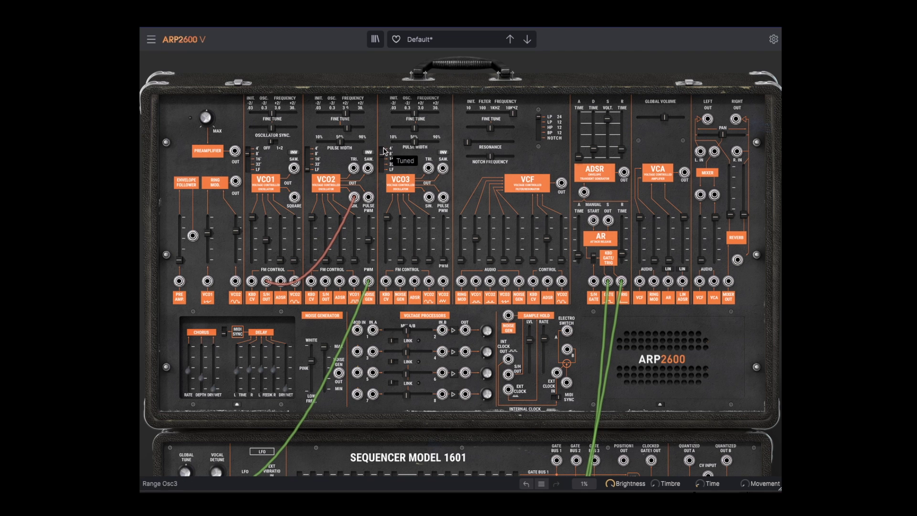
mouse_move(308, 172)
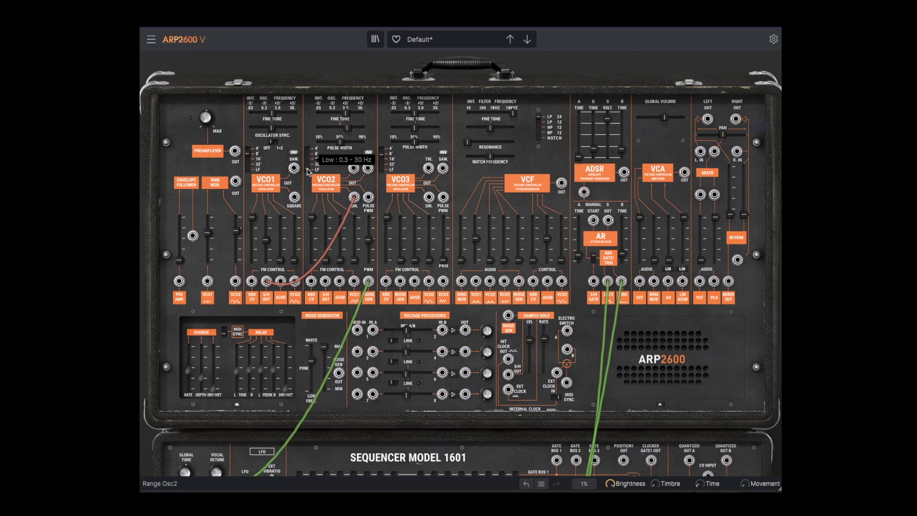
left_click_drag(307, 173, 308, 158)
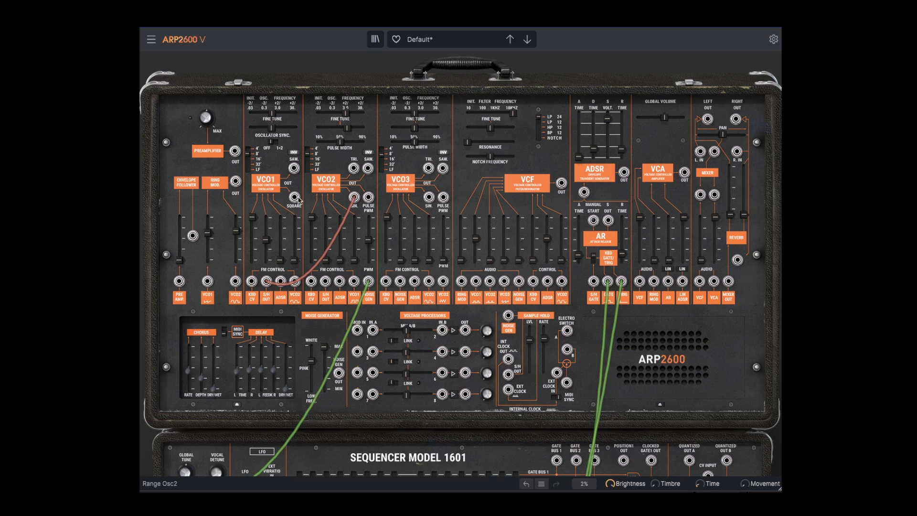
mouse_move(313, 225)
mouse_move(347, 114)
left_mouse_down()
mouse_move(331, 115)
mouse_move(340, 114)
left_mouse_up()
left_click_drag(344, 114, 346, 114)
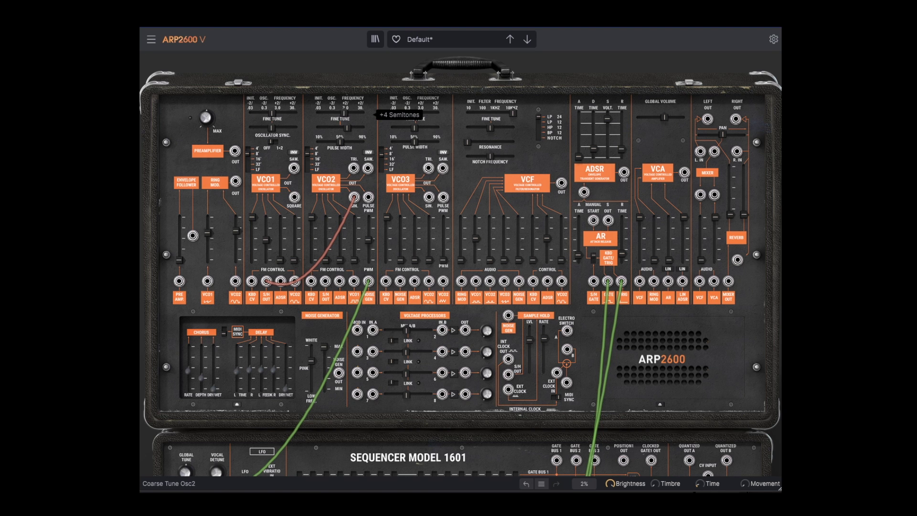
Deepen VCO1's FM from VCO2, retune VCO2 to -2 semitones, then revert to the Default preset.
mouse_move(266, 244)
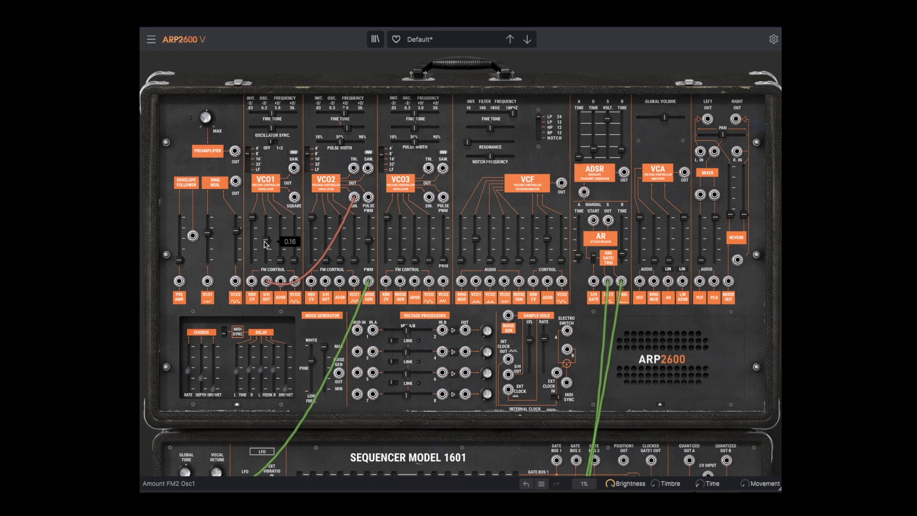
left_click_drag(266, 245, 266, 238)
left_click_drag(356, 114, 344, 113)
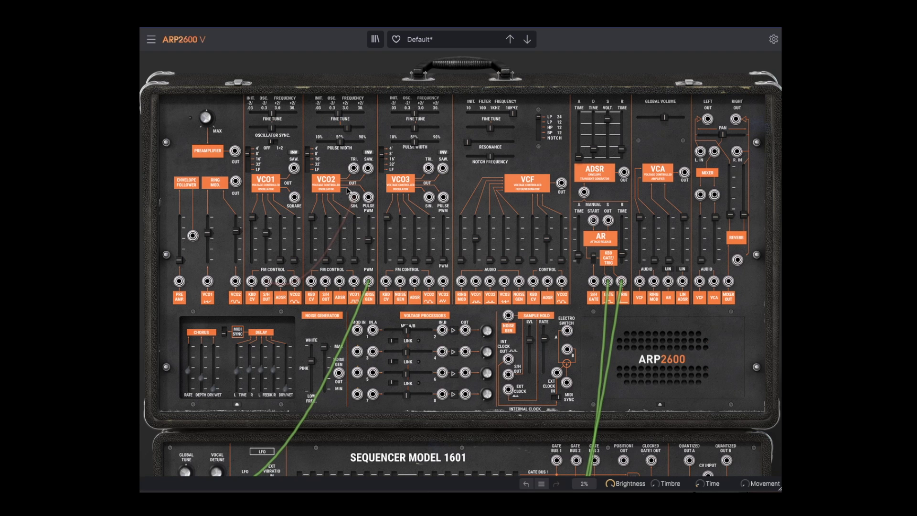
key("ctrl+z")
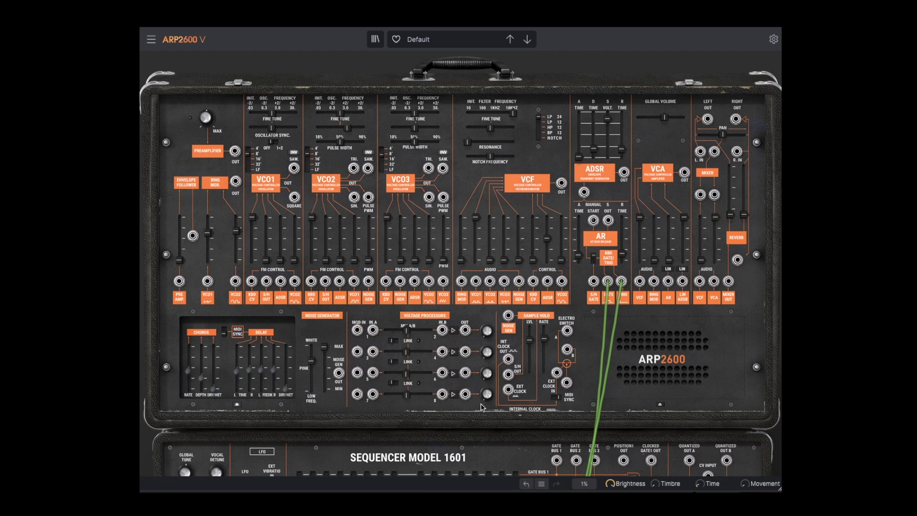
Patch S/H OUT to VCO1's pitch, clock the Sample & Hold at 6 Hz, and feed it VCO2's sawtooth.
left_click_drag(508, 373, 267, 235)
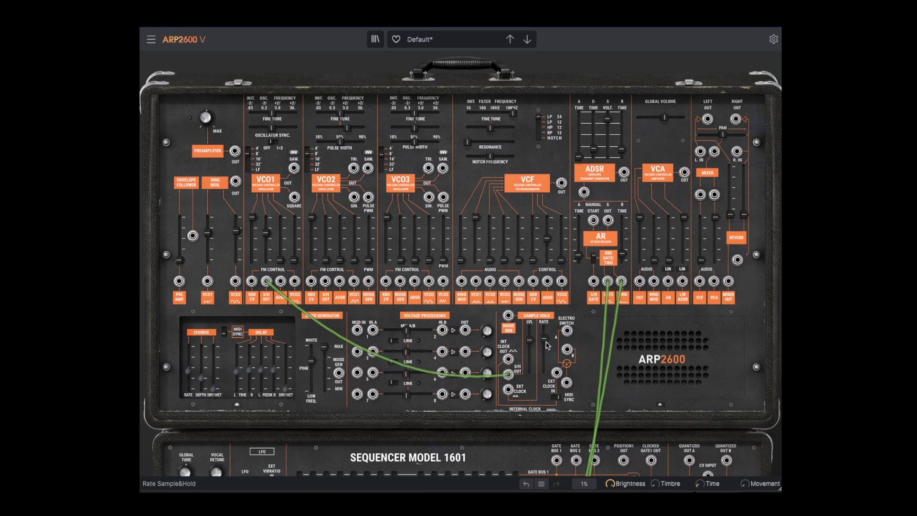
mouse_move(544, 338)
left_mouse_down()
mouse_move(544, 355)
mouse_move(529, 342)
left_mouse_up()
left_click_drag(367, 169, 509, 317)
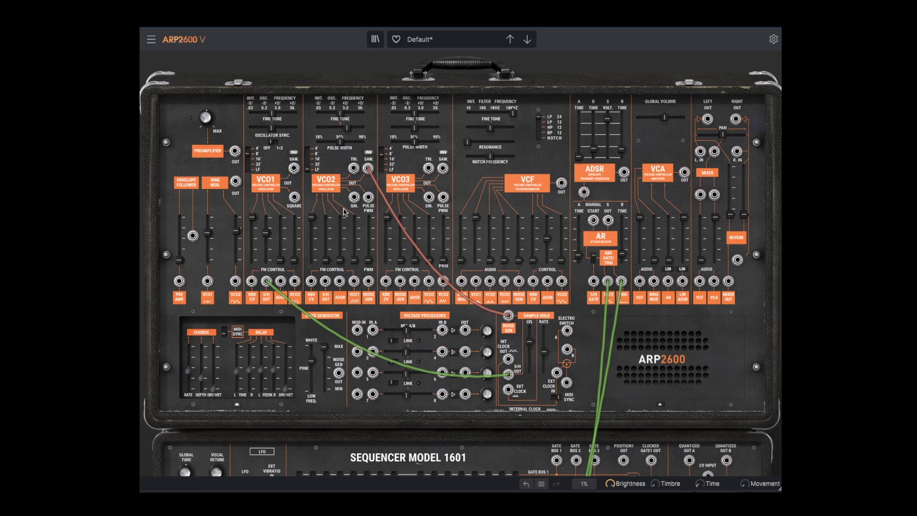
Push the Sample & Hold input level slider up to 0.74.
mouse_move(404, 401)
mouse_move(340, 113)
left_click_drag(529, 342, 544, 350)
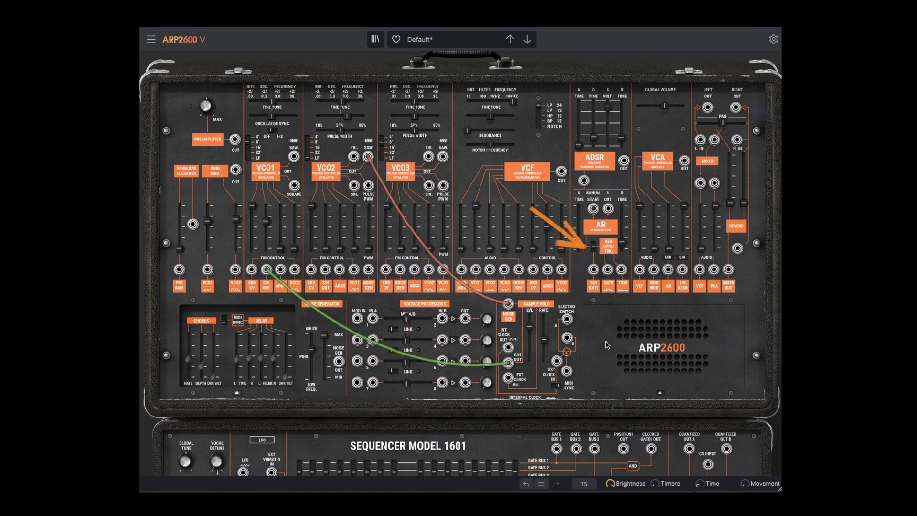
Lower VCO2's coarse frequency to about 1.08 Hz.
mouse_move(566, 351)
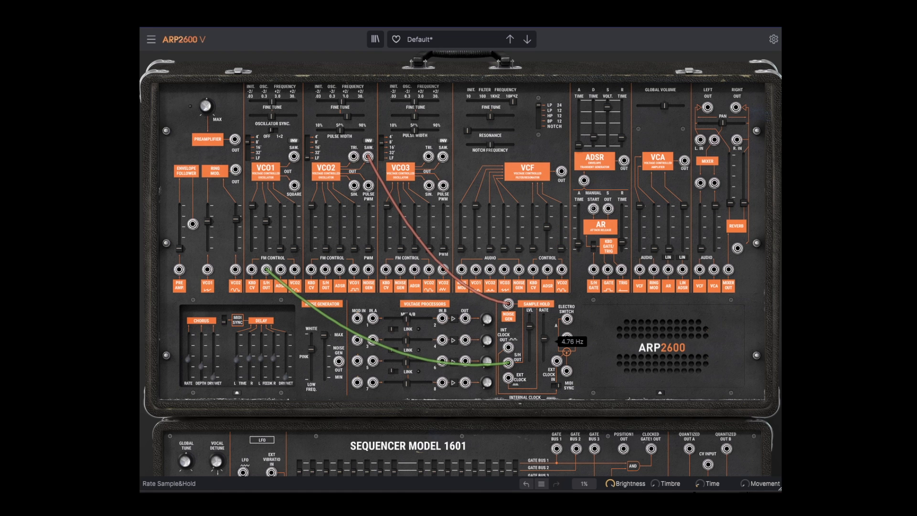
mouse_move(345, 106)
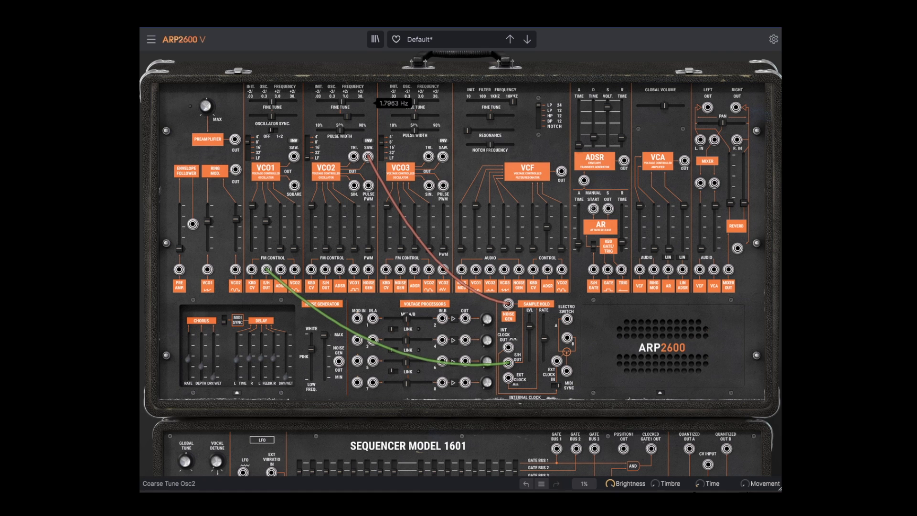
left_click_drag(345, 106, 345, 99)
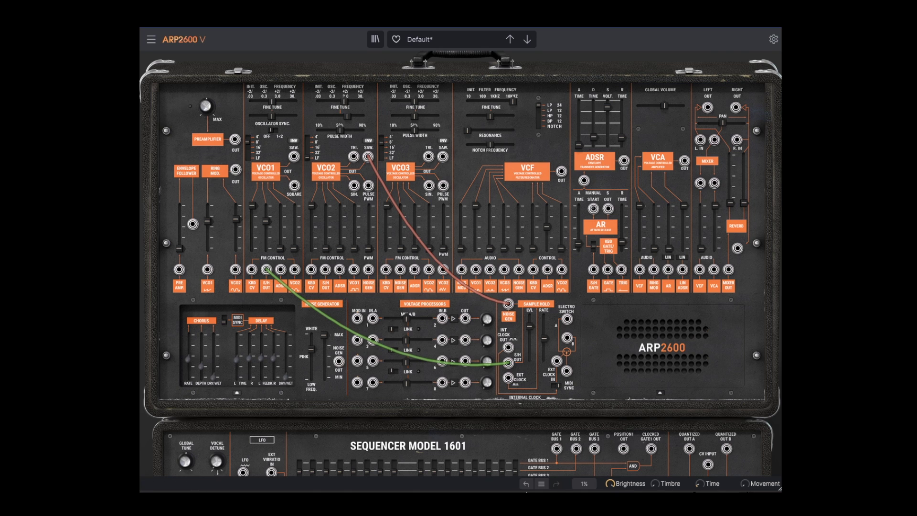
Patch VCO3's sine output into VCO2's FM input.
mouse_move(547, 371)
mouse_move(480, 257)
mouse_move(385, 144)
left_click_drag(428, 187, 353, 233)
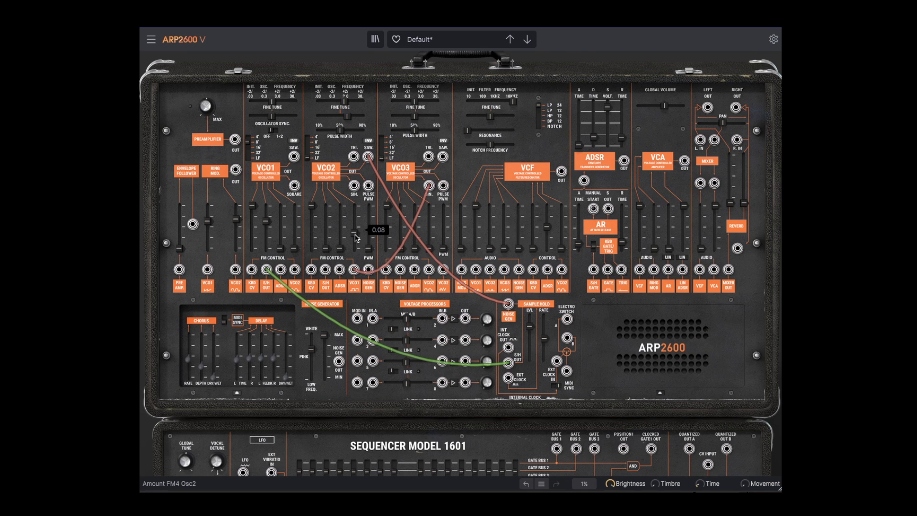
Lower VCO3's frequency to about 0.48 Hz and raise VCO2's FM amount to 0.25.
mouse_move(415, 102)
left_click_drag(415, 101, 420, 102)
mouse_move(353, 233)
left_click_drag(419, 101, 407, 102)
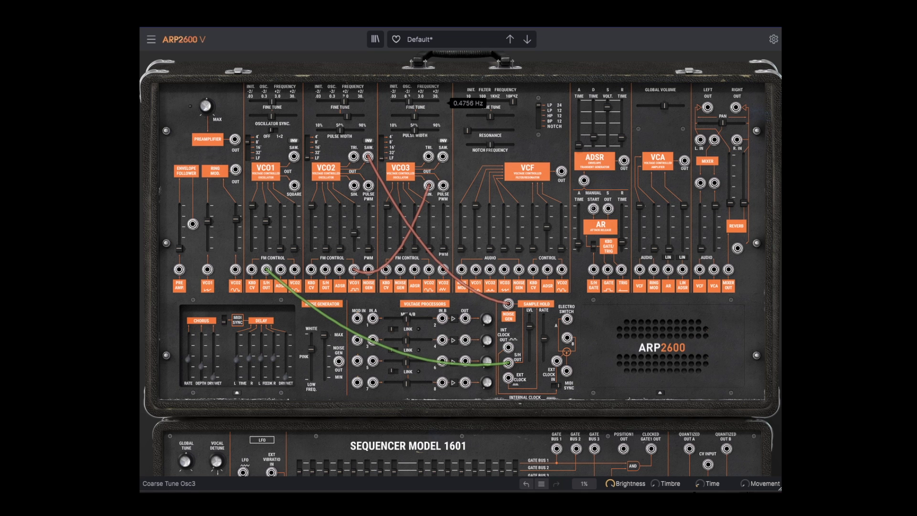
left_click_drag(354, 233, 355, 226)
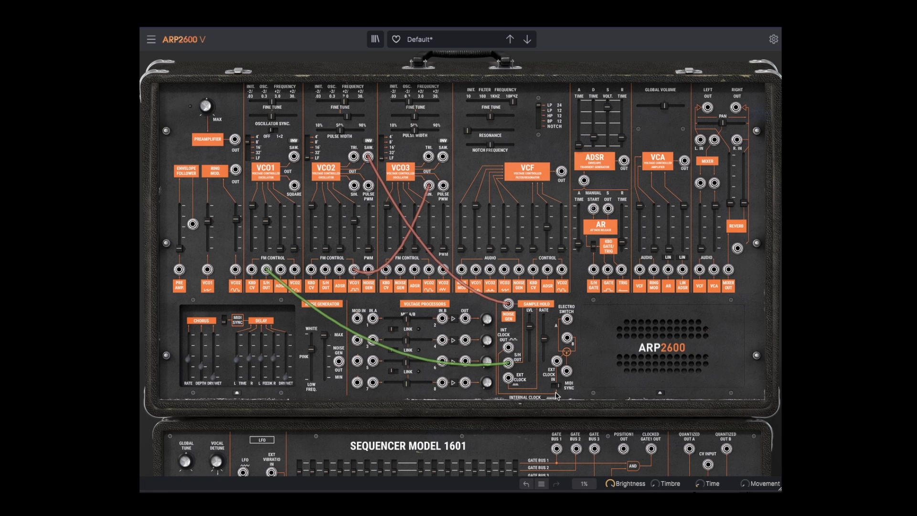
mouse_move(543, 340)
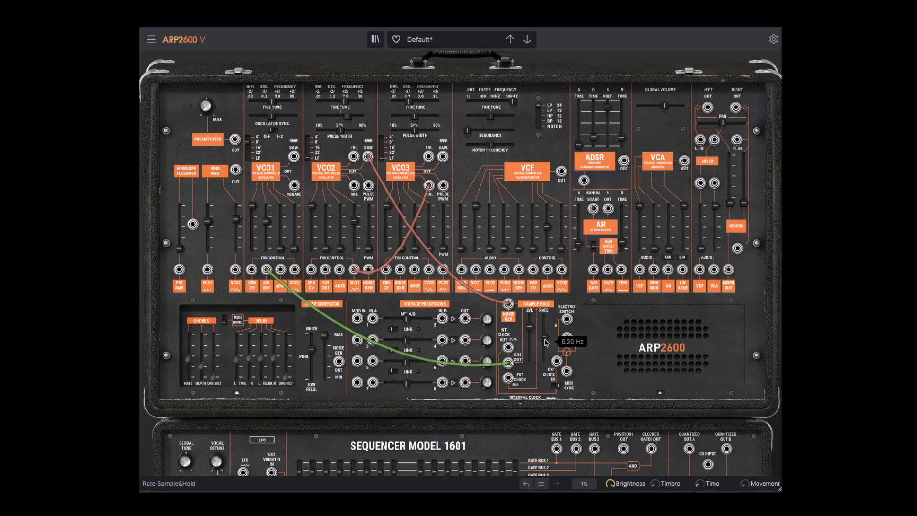
mouse_move(617, 129)
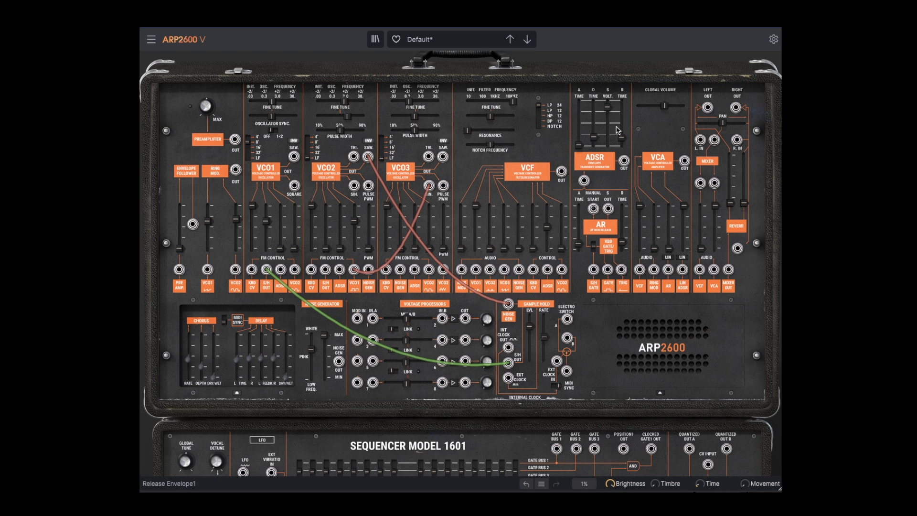
scroll(618, 123, "up", 1)
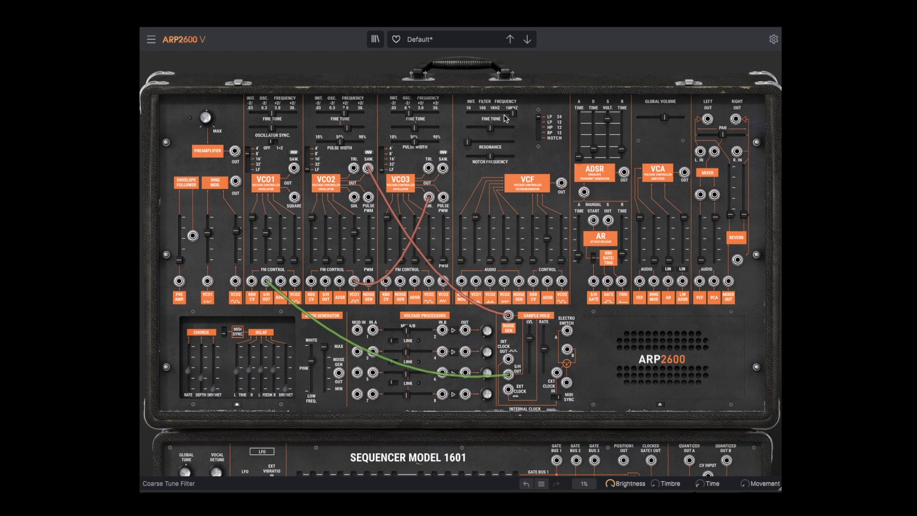
Add filter resonance and lower the VCF cutoff to about 1256 Hz.
mouse_move(468, 144)
left_click_drag(468, 142, 479, 142)
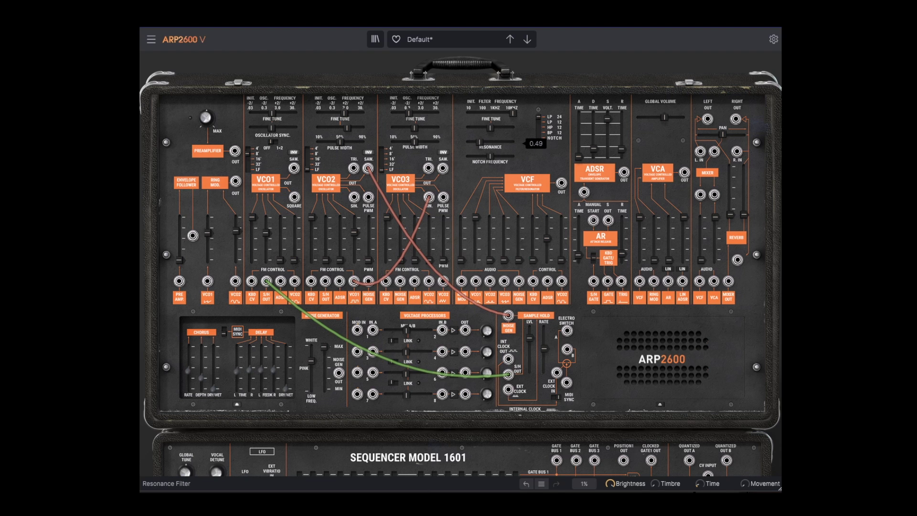
mouse_move(512, 115)
left_click_drag(511, 114, 497, 114)
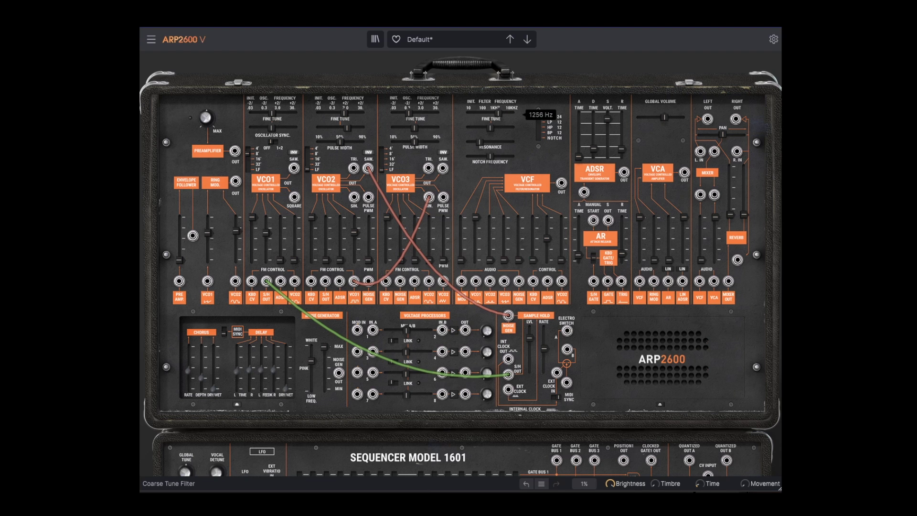
mouse_move(480, 142)
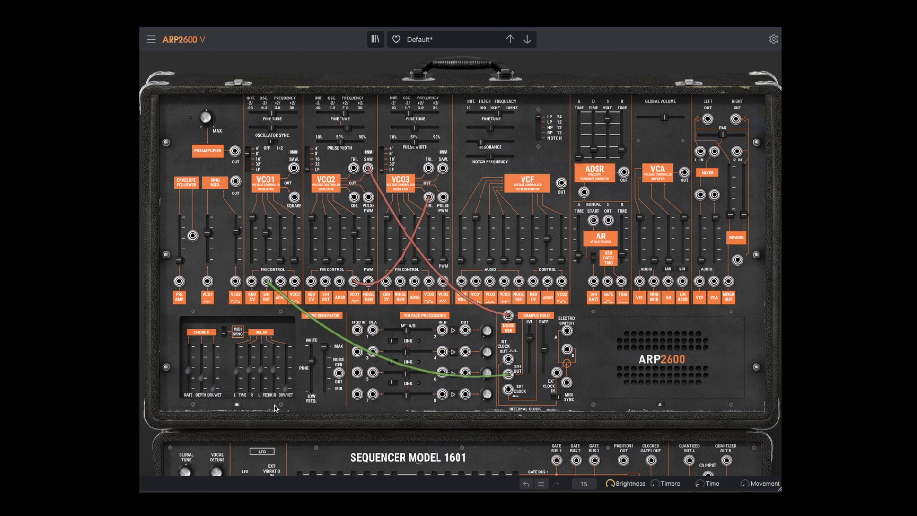
Set Delay Dry/Wet to 0.18, right Delay Time to Tempo/2.0, and add a touch of reverb.
left_click_drag(285, 390, 250, 371)
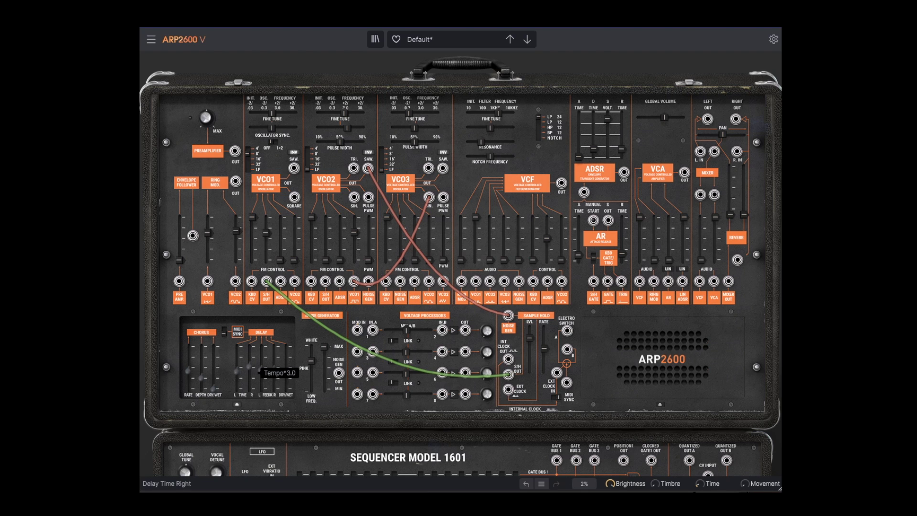
left_click_drag(251, 371, 250, 375)
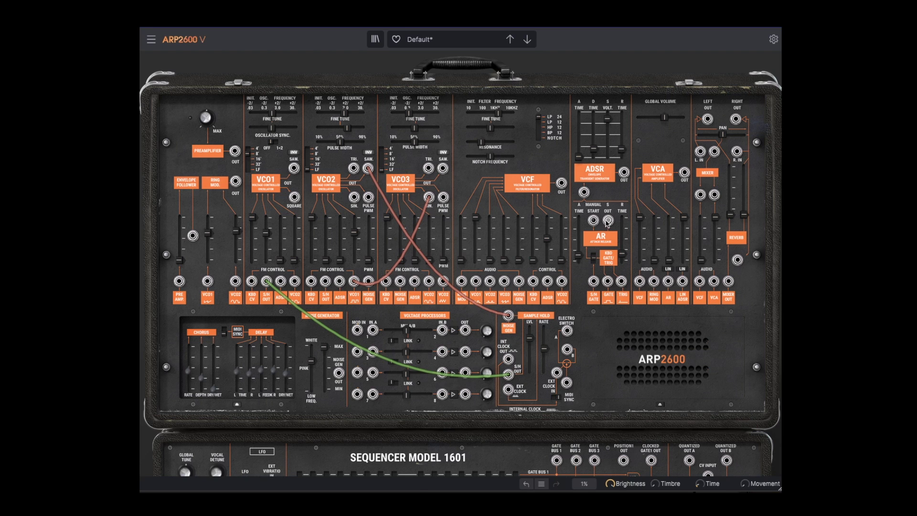
left_click_drag(730, 215, 743, 210)
Patch VCO2's sine output into a VCF audio input jack.
left_click_drag(353, 200, 503, 266)
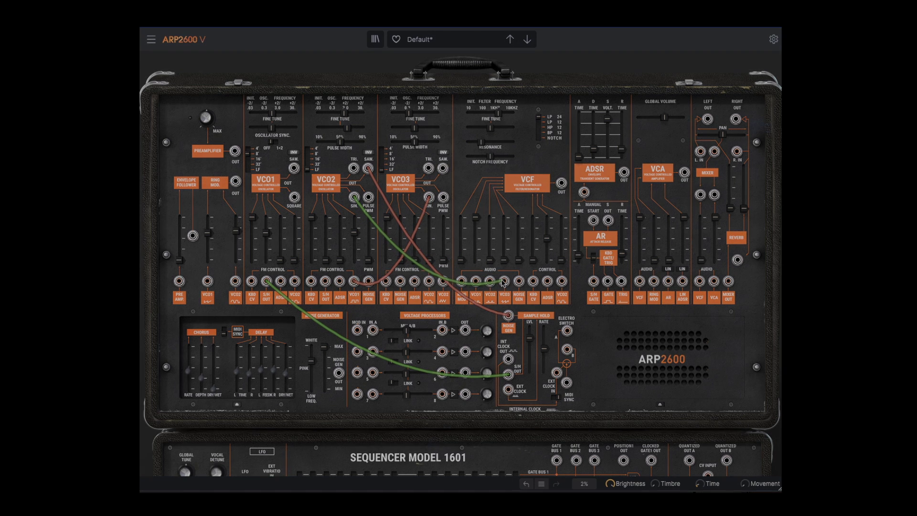